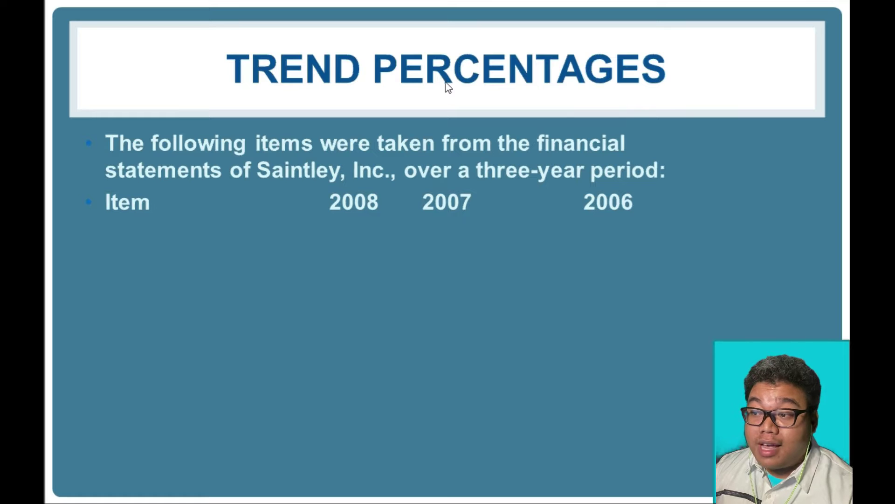
Step: Reveal the full trend percentages problem on the slide, including the financial figures and requirements (a) and (b)
{"action": "left_click", "coordinate": [446, 86]}
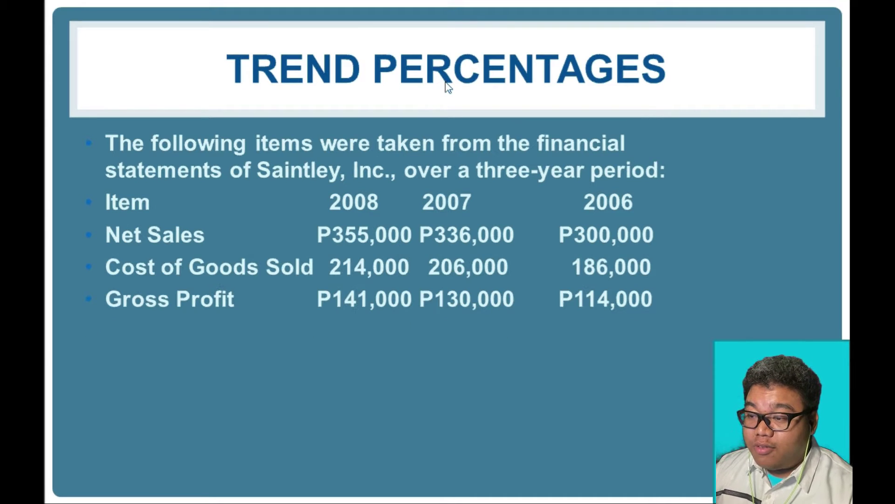
{"action": "left_click", "coordinate": [446, 86]}
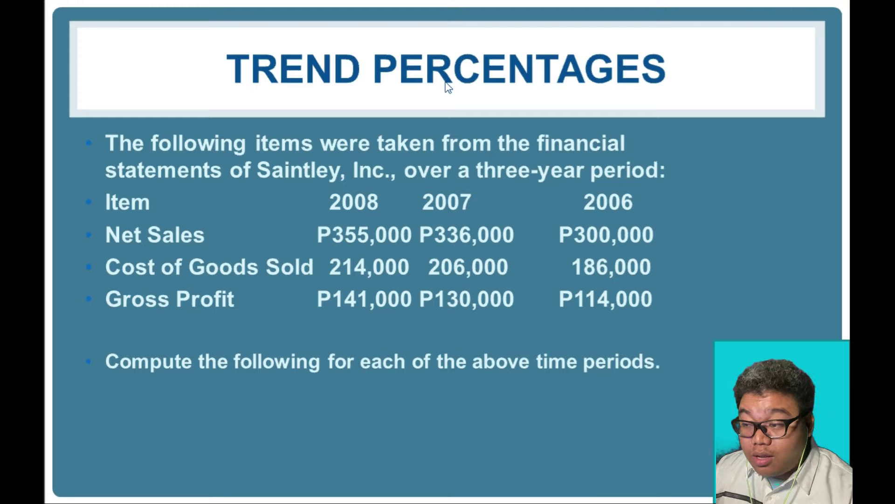
{"action": "left_click", "coordinate": [447, 86]}
{"action": "left_click", "coordinate": [447, 87]}
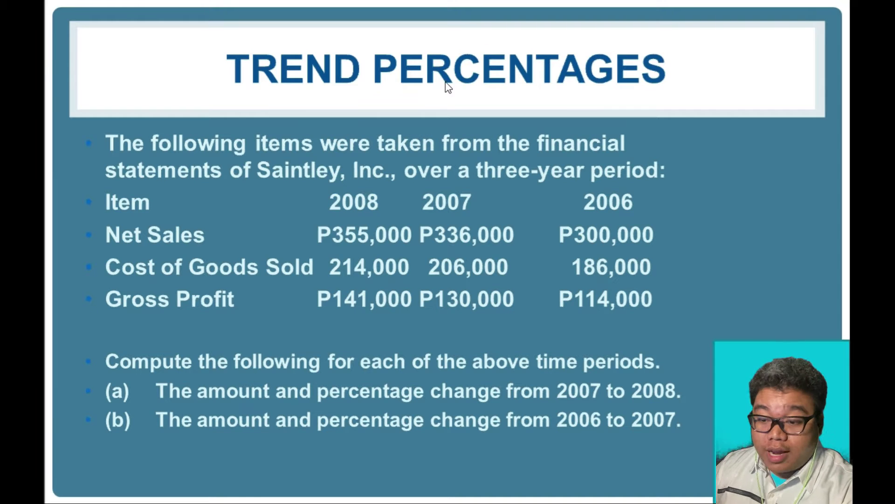
Step: Switch to the Excel workbook, collapse the ribbon and enlarge the view of the Problem 1 sheet
{"action": "key", "text": "alt+Tab"}
{"action": "key", "text": "alt+Tab"}
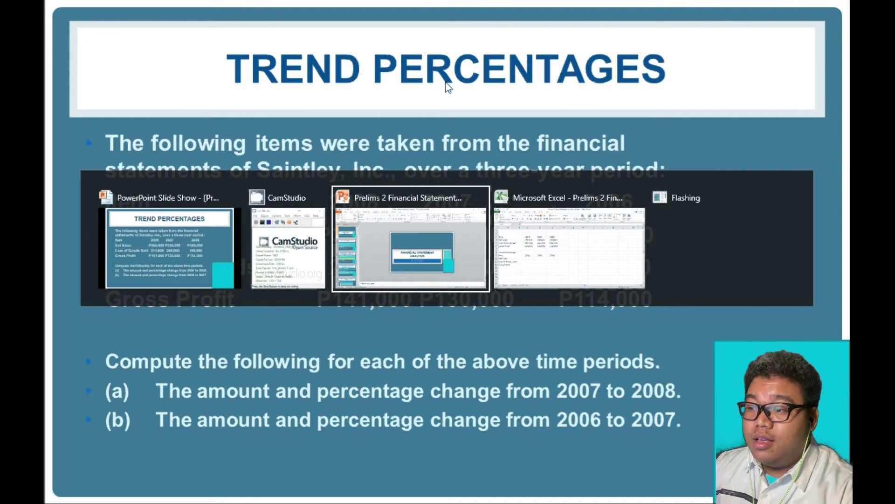
{"action": "key", "text": "alt+Tab"}
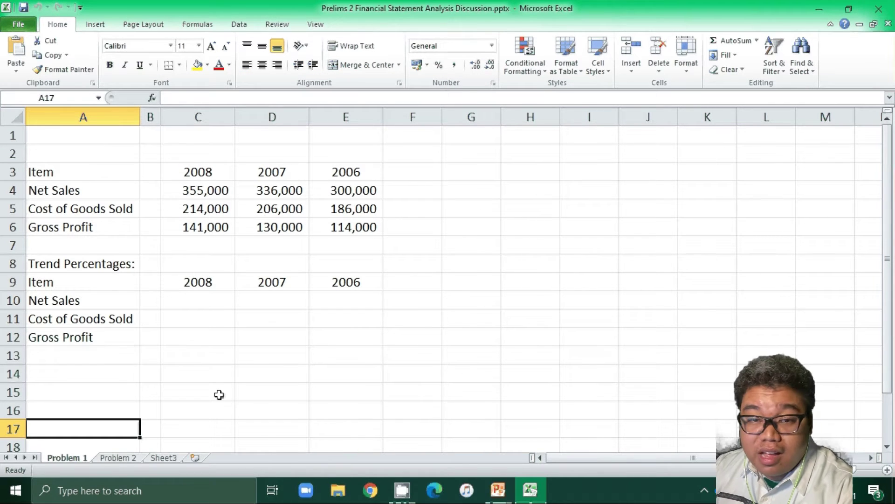
{"action": "left_click", "coordinate": [831, 24]}
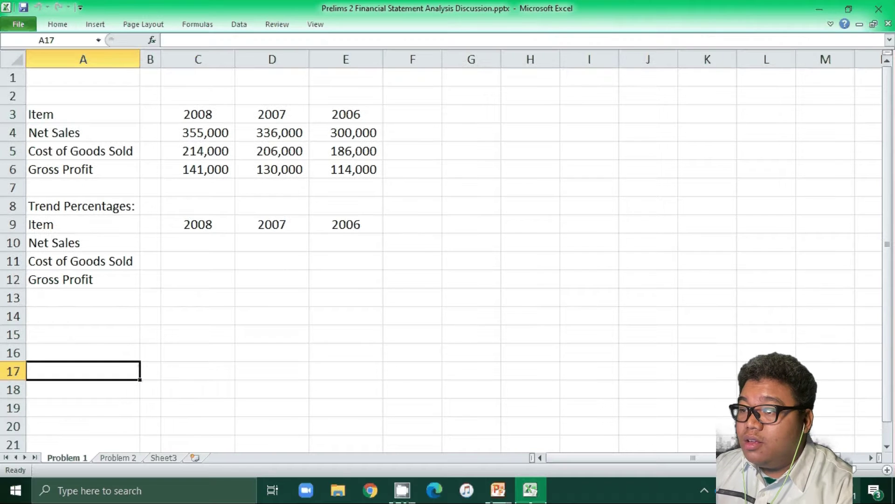
{"action": "left_click", "coordinate": [887, 470]}
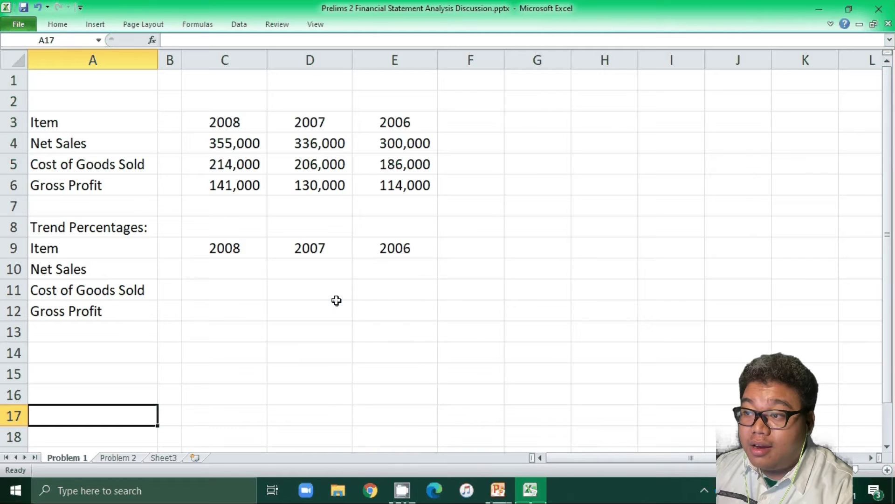
Step: Enter a formula in E10 that divides the 2006 net sales in E4 by itself
{"action": "left_click", "coordinate": [379, 271]}
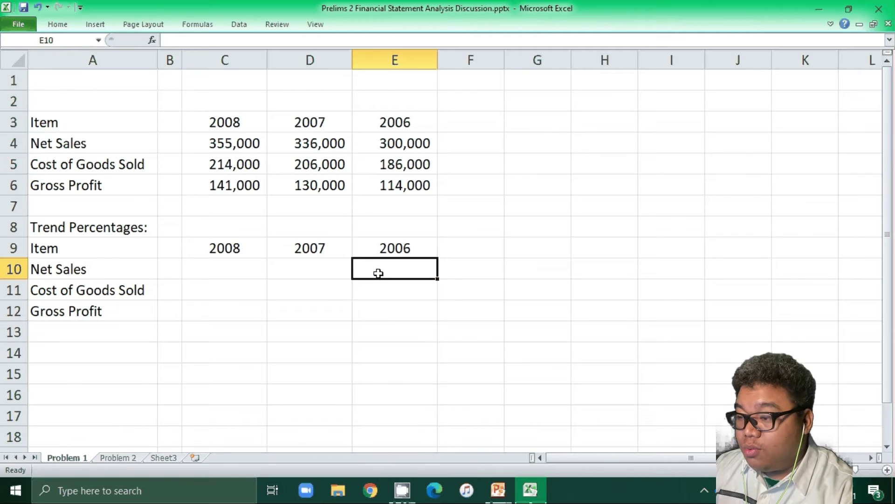
{"action": "type", "text": "="}
{"action": "key", "text": "Up"}
{"action": "key", "text": "Up"}
{"action": "key", "text": "Up"}
{"action": "key", "text": "Up"}
{"action": "key", "text": "Up"}
{"action": "key", "text": "Up"}
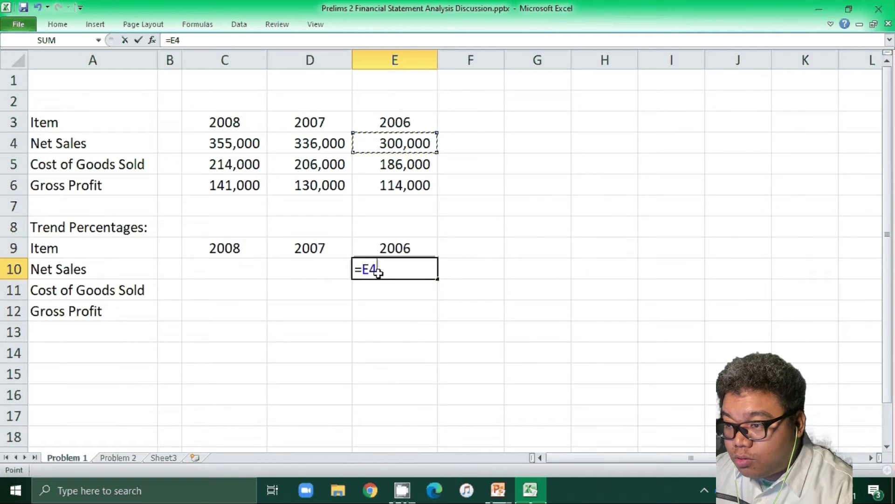
{"action": "type", "text": "/"}
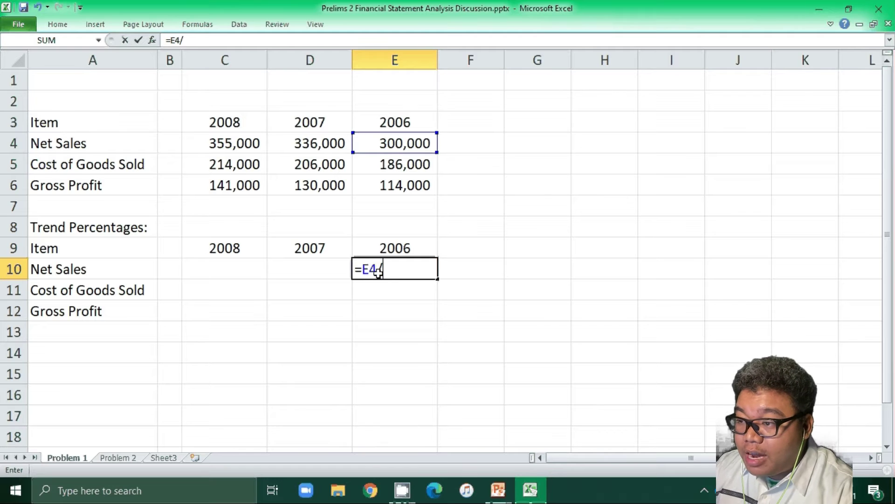
{"action": "left_click", "coordinate": [377, 146]}
{"action": "key", "text": "Return"}
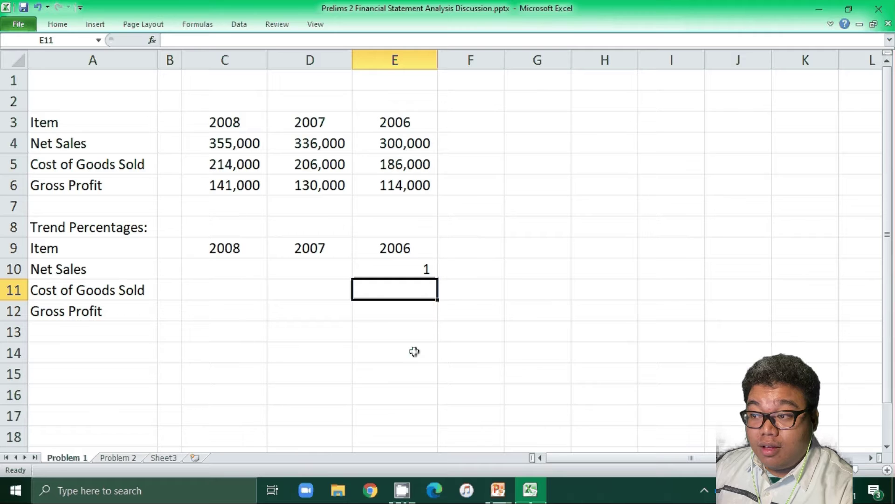
Step: Format the trend percentages range C10:E12 as percentages
{"action": "left_click", "coordinate": [245, 273]}
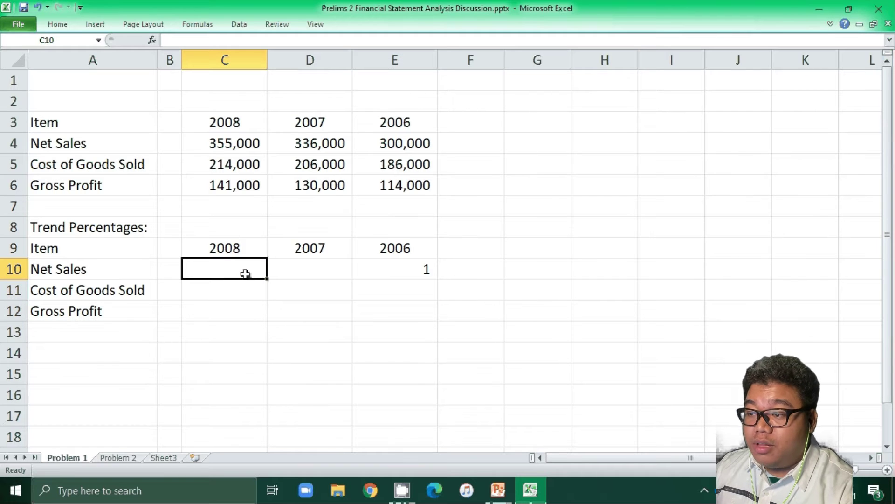
{"action": "key", "text": "shift+Right"}
{"action": "key", "text": "shift+Right"}
{"action": "key", "text": "shift+Down"}
{"action": "key", "text": "shift+Down"}
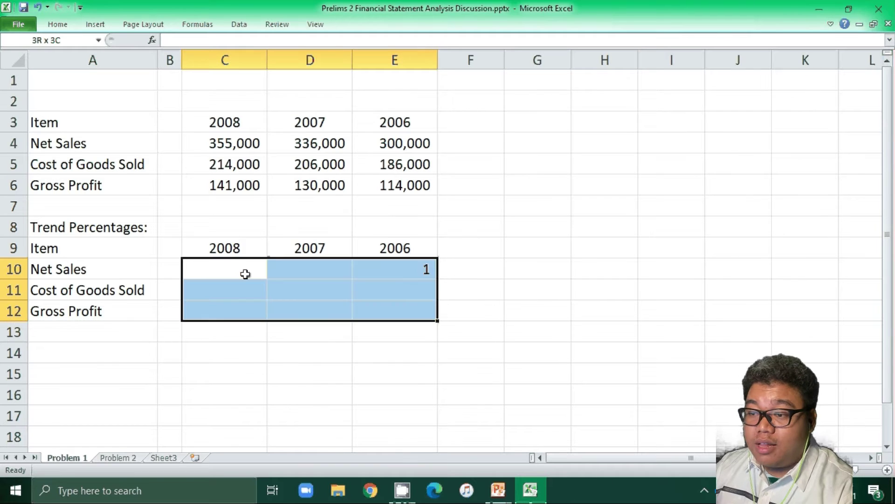
{"action": "left_click", "coordinate": [59, 26]}
{"action": "left_click", "coordinate": [438, 66]}
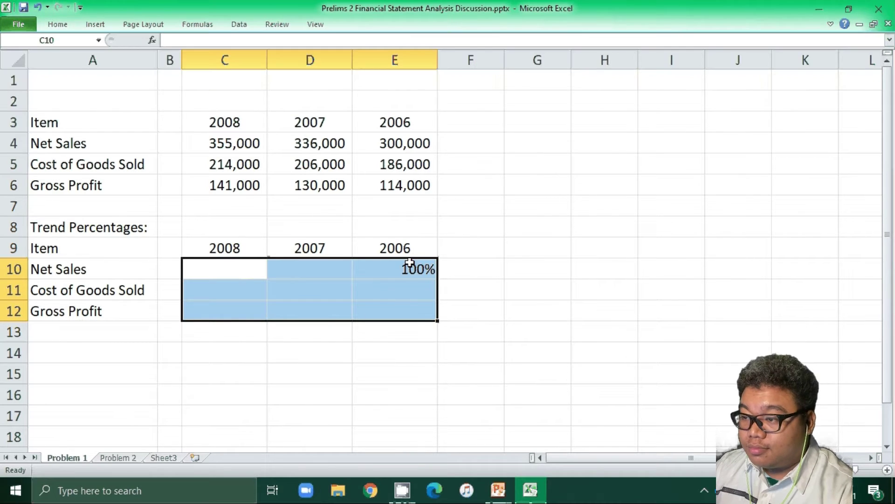
Step: Show the percentages in C10:E12 with two decimal places
{"action": "left_click", "coordinate": [57, 25]}
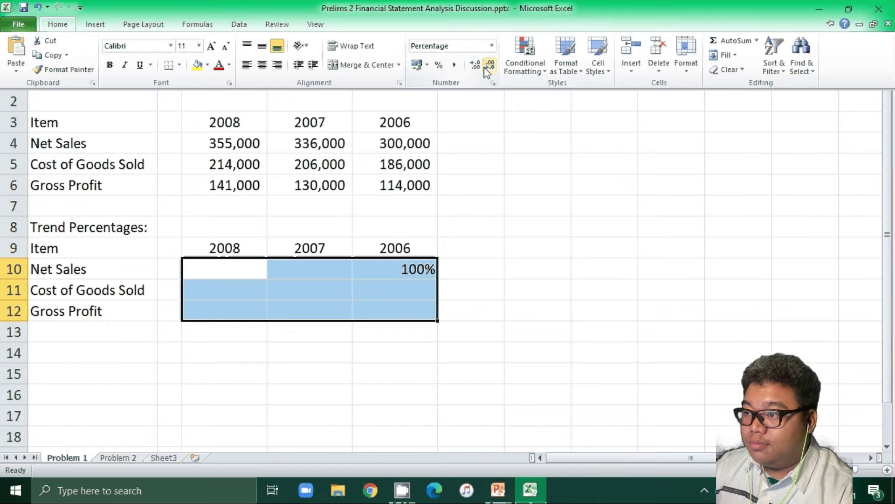
{"action": "left_click", "coordinate": [486, 67]}
{"action": "left_click", "coordinate": [487, 60]}
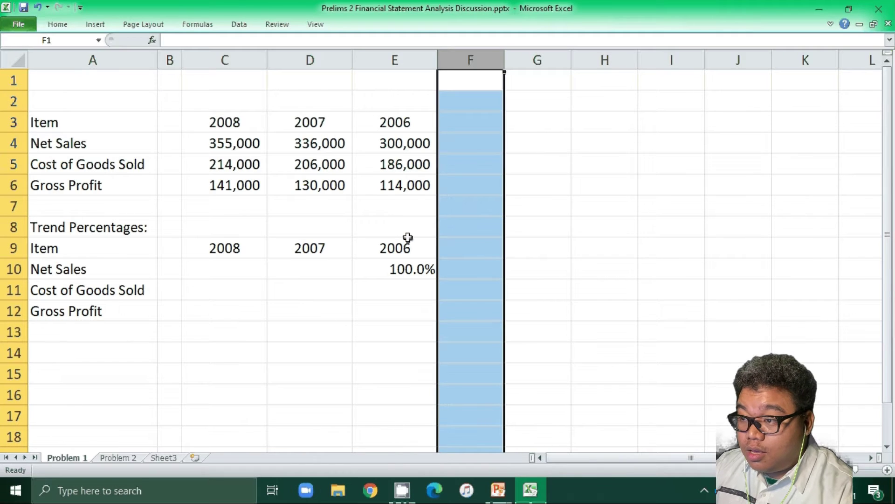
{"action": "left_click", "coordinate": [238, 261]}
{"action": "key", "text": "shift+Right"}
{"action": "key", "text": "shift+Right"}
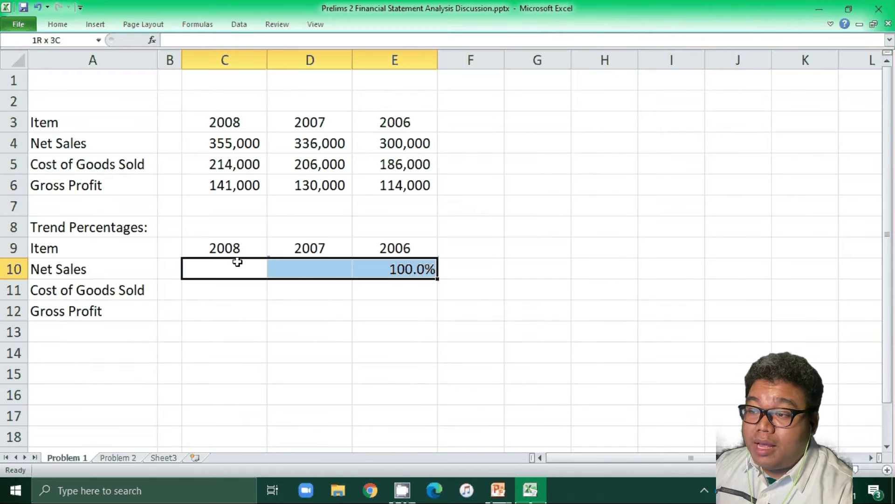
{"action": "key", "text": "shift+Down"}
{"action": "key", "text": "shift+Down"}
{"action": "left_click", "coordinate": [57, 23]}
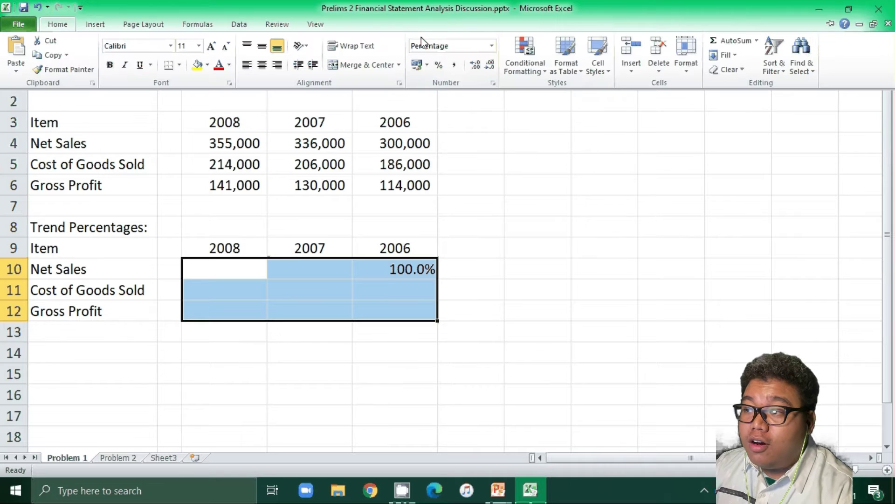
{"action": "left_click", "coordinate": [476, 66]}
Step: Enter the 2006 cost of goods sold trend formula =E5/$E$5 in E11
{"action": "left_click", "coordinate": [385, 291]}
{"action": "type", "text": "="}
{"action": "key", "text": "Up"}
{"action": "key", "text": "Up"}
{"action": "key", "text": "Up"}
{"action": "key", "text": "Up"}
{"action": "key", "text": "Up"}
{"action": "key", "text": "Up"}
{"action": "type", "text": "/"}
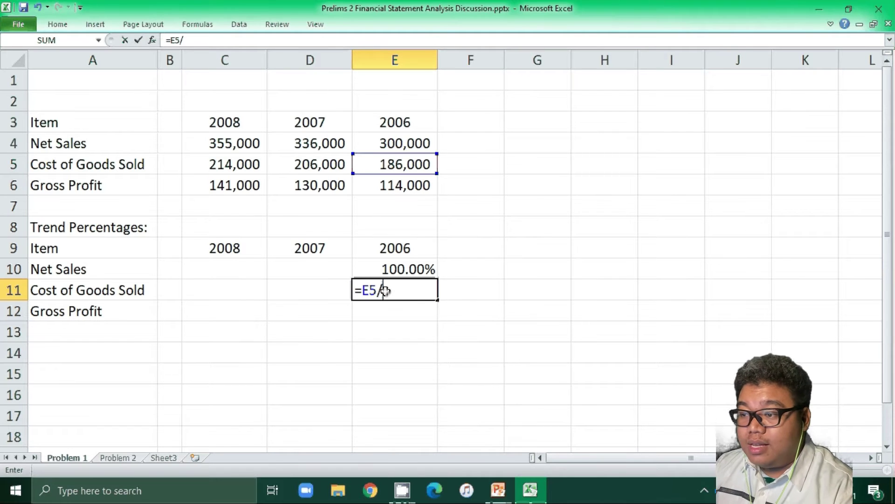
{"action": "left_click", "coordinate": [378, 166]}
{"action": "key", "text": "Return"}
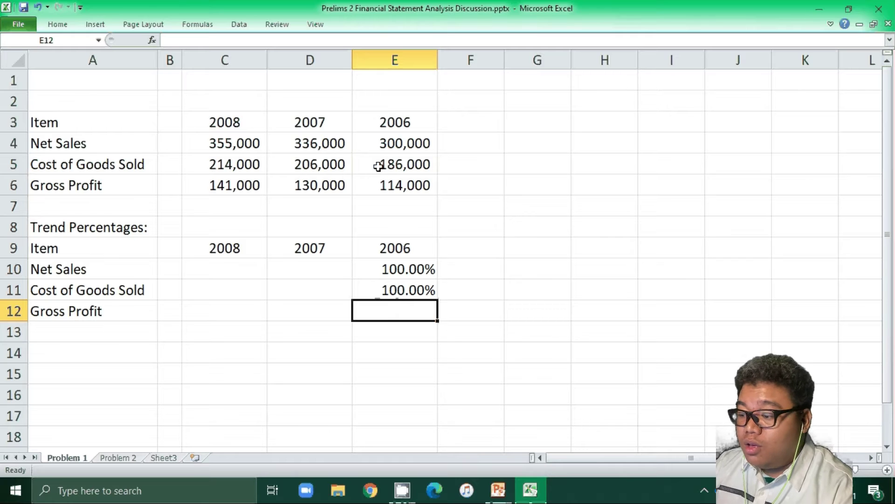
Step: Enter the 2006 gross profit trend formula =E6/$E$6 in E12
{"action": "type", "text": "="}
{"action": "key", "text": "Up"}
{"action": "key", "text": "Up"}
{"action": "key", "text": "Up"}
{"action": "key", "text": "Up"}
{"action": "key", "text": "Up"}
{"action": "key", "text": "Up"}
{"action": "type", "text": "/"}
{"action": "left_click", "coordinate": [372, 186]}
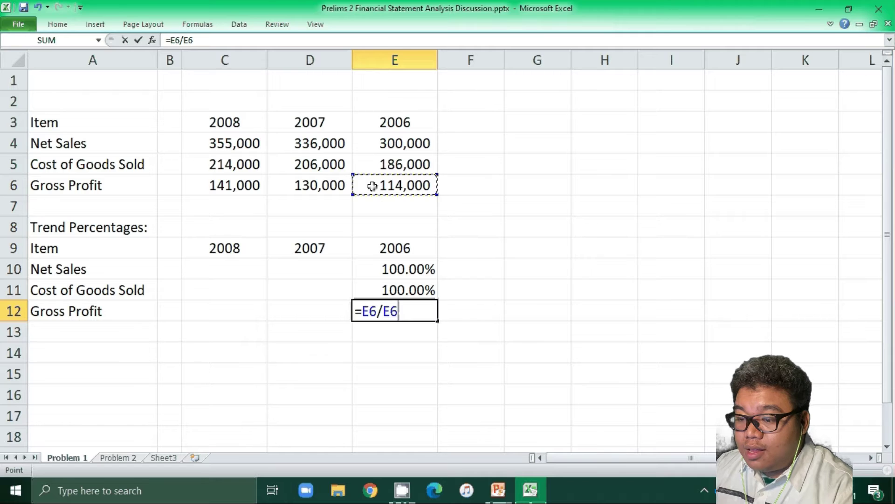
{"action": "key", "text": "F4"}
{"action": "key", "text": "Return"}
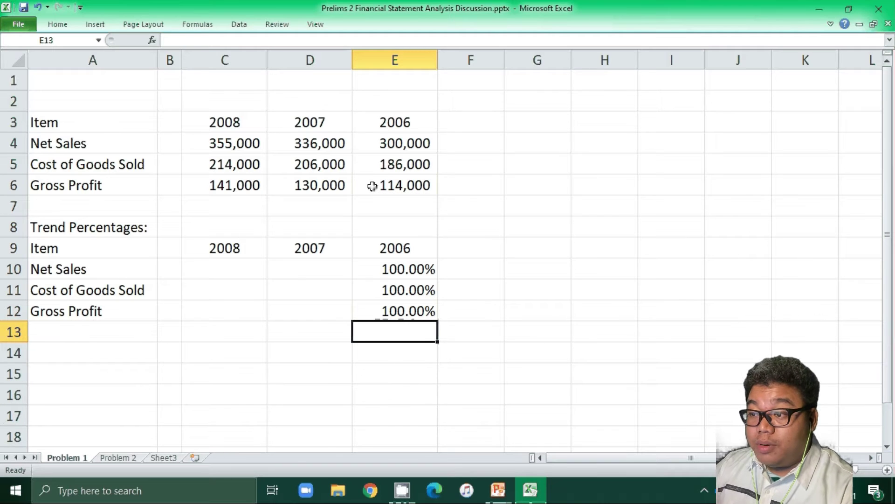
Step: Enter the 2007 net sales trend formula =D4/$E$4 in D10, keeping the 2006 base as an absolute reference
{"action": "key", "text": "Up"}
{"action": "key", "text": "Up"}
{"action": "key", "text": "Up"}
{"action": "key", "text": "Left"}
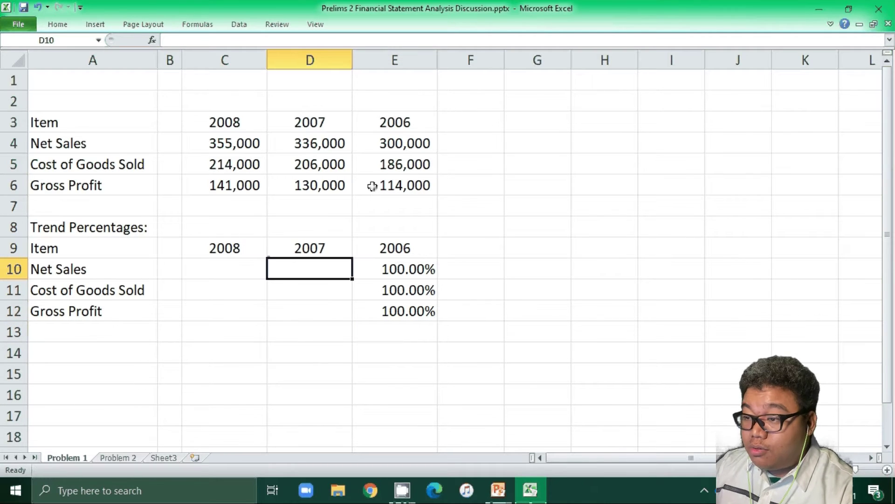
{"action": "type", "text": "="}
{"action": "key", "text": "Up"}
{"action": "key", "text": "Up"}
{"action": "key", "text": "Up"}
{"action": "key", "text": "Up"}
{"action": "key", "text": "Up"}
{"action": "key", "text": "Up"}
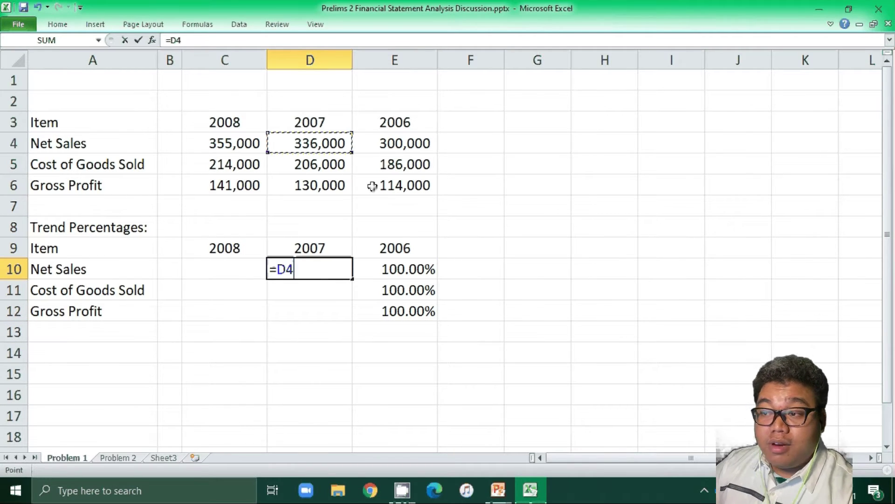
{"action": "type", "text": "/"}
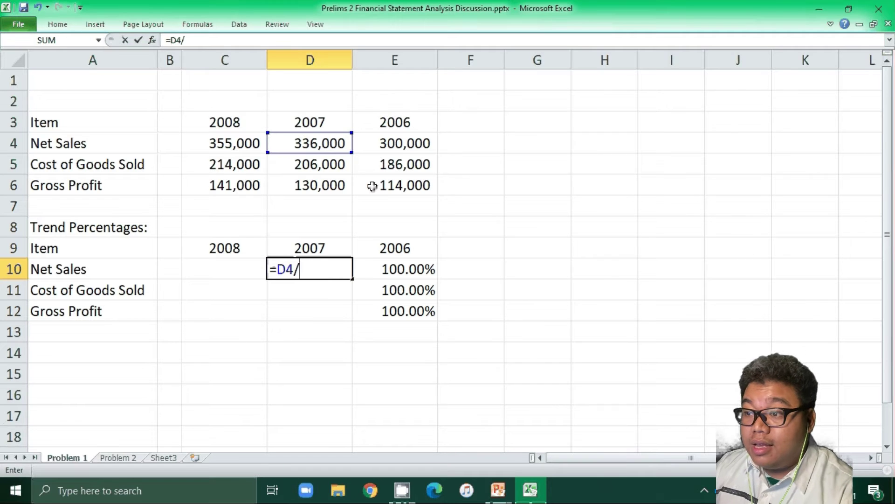
{"action": "left_click", "coordinate": [417, 147]}
{"action": "key", "text": "F4"}
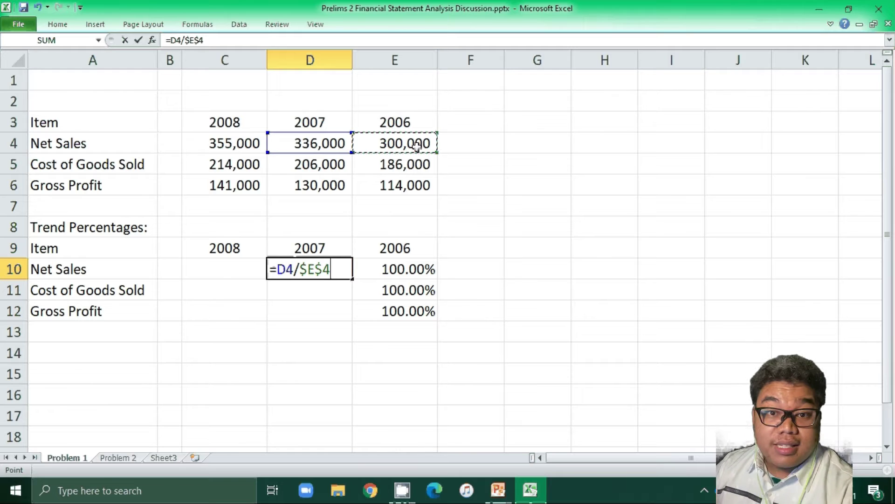
{"action": "key", "text": "Return"}
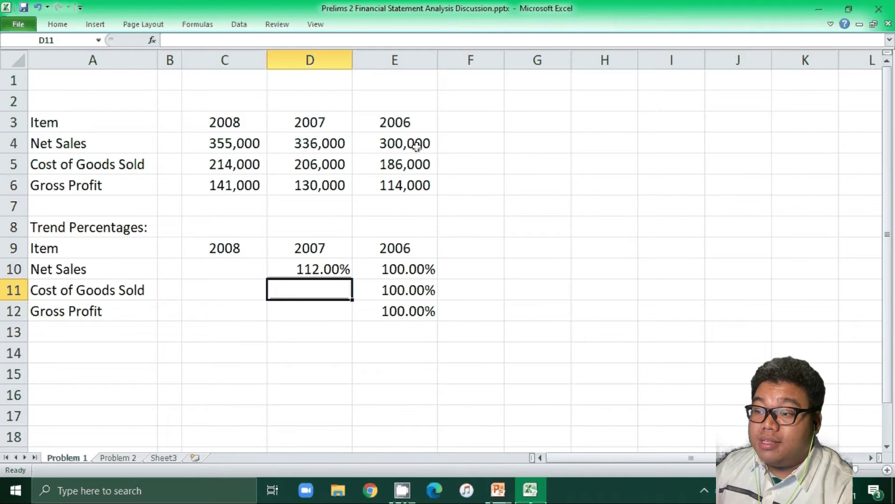
Step: Fill the 2006 cost of goods sold and gross profit formulas into D11:D12 for 2007, and check the formula in D11
{"action": "type", "text": "="}
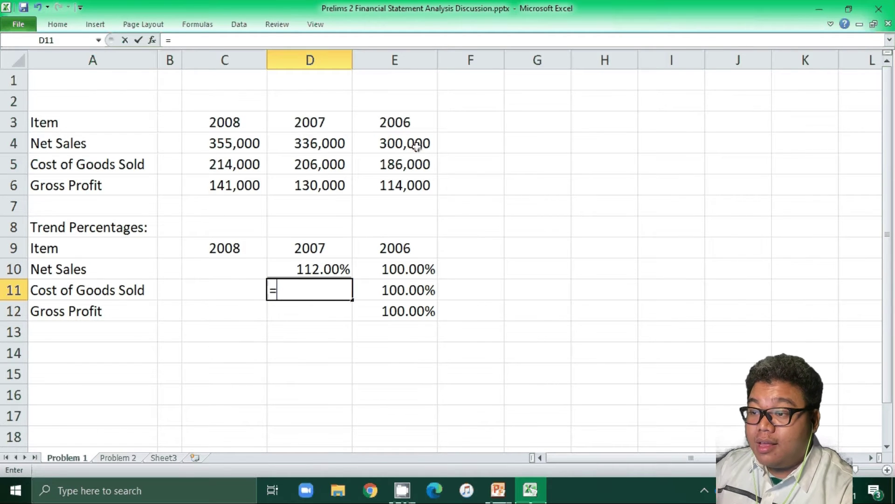
{"action": "key", "text": "BackSpace"}
{"action": "left_click", "coordinate": [379, 298]}
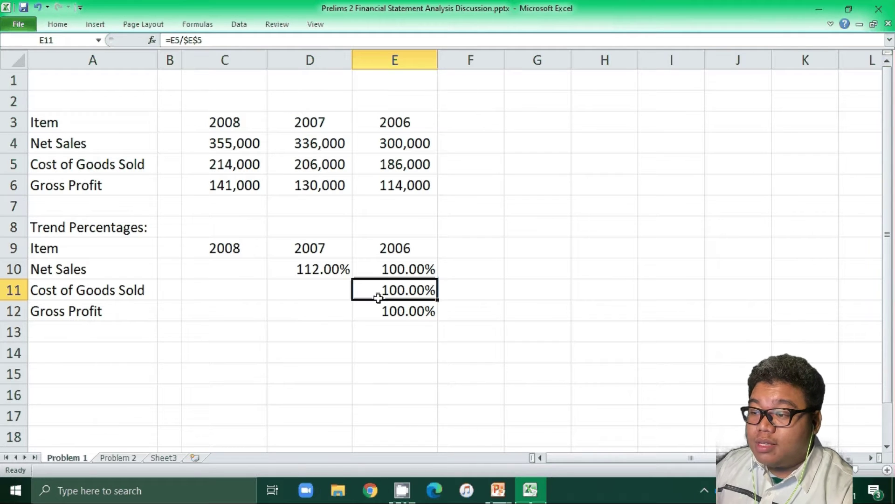
{"action": "mouse_move", "coordinate": [378, 298]}
{"action": "left_mouse_down"}
{"action": "mouse_move", "coordinate": [436, 323]}
{"action": "mouse_move", "coordinate": [295, 315]}
{"action": "left_mouse_up"}
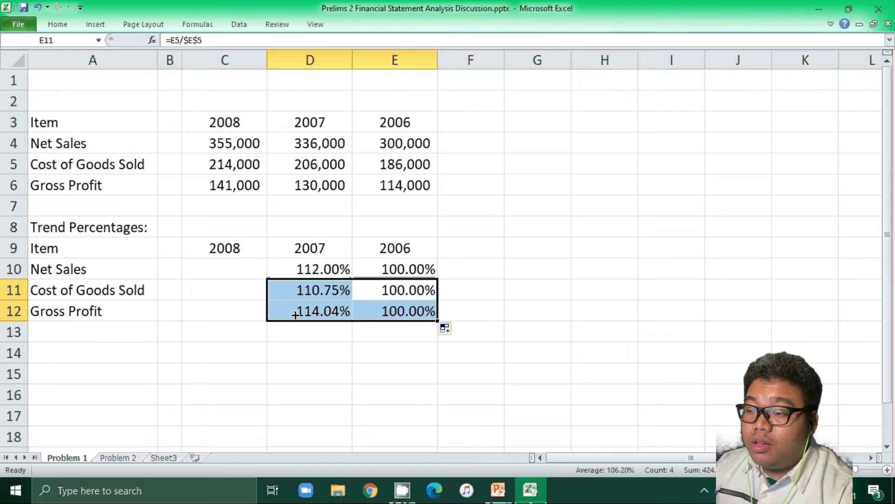
{"action": "key", "text": "Up"}
{"action": "double_click", "coordinate": [292, 292]}
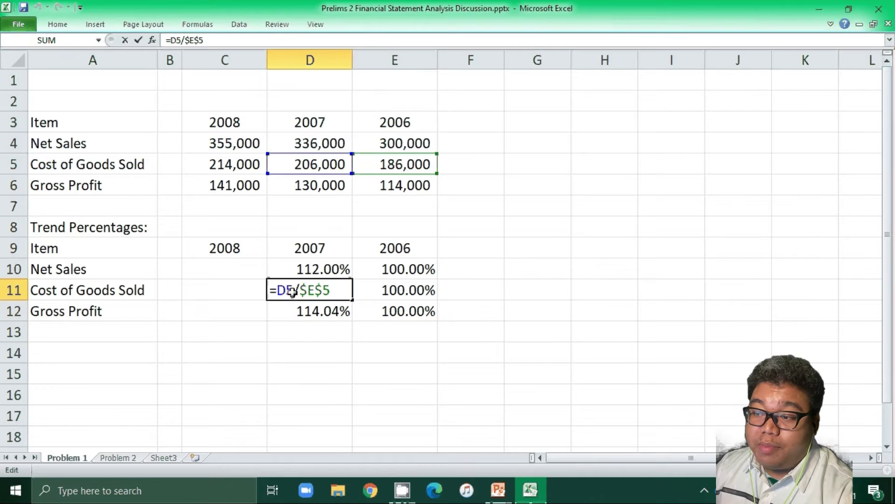
{"action": "left_click", "coordinate": [288, 306]}
{"action": "key", "text": "Down"}
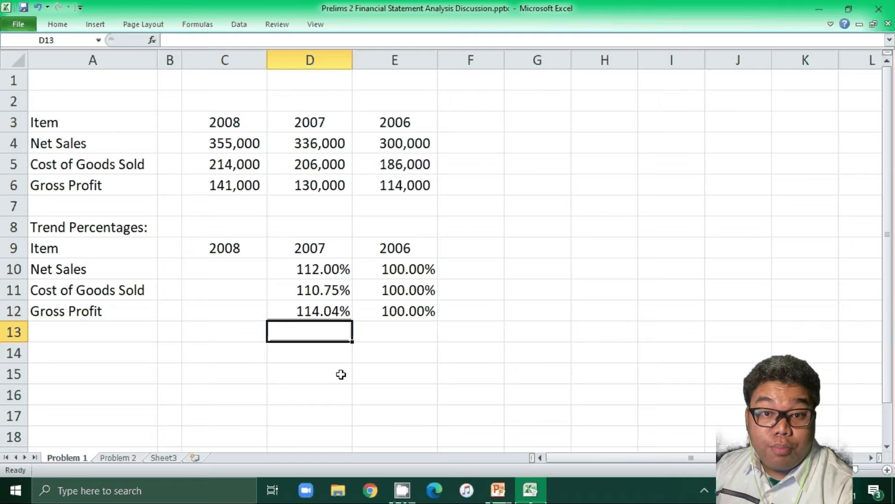
Step: Enter the 2008 net sales trend formula =C4/E4 in C10, using 2006 as the base year
{"action": "left_click", "coordinate": [230, 266]}
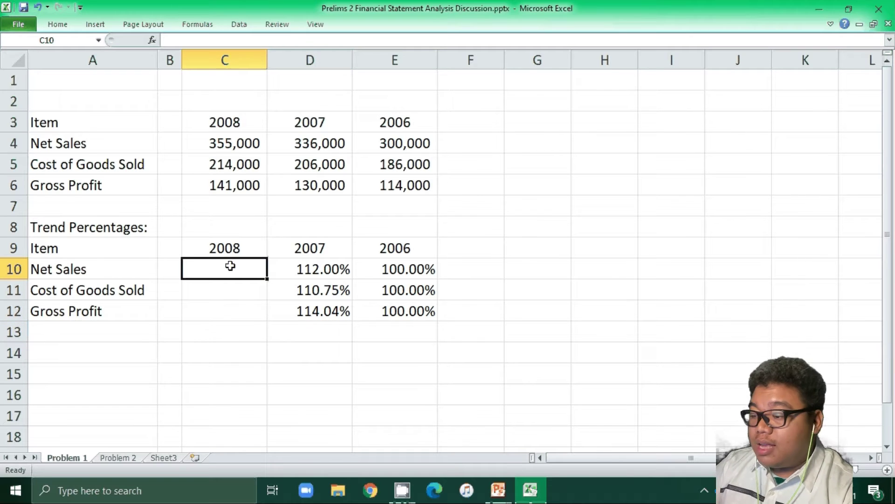
{"action": "type", "text": "="}
{"action": "left_click", "coordinate": [214, 142]}
{"action": "type", "text": "/"}
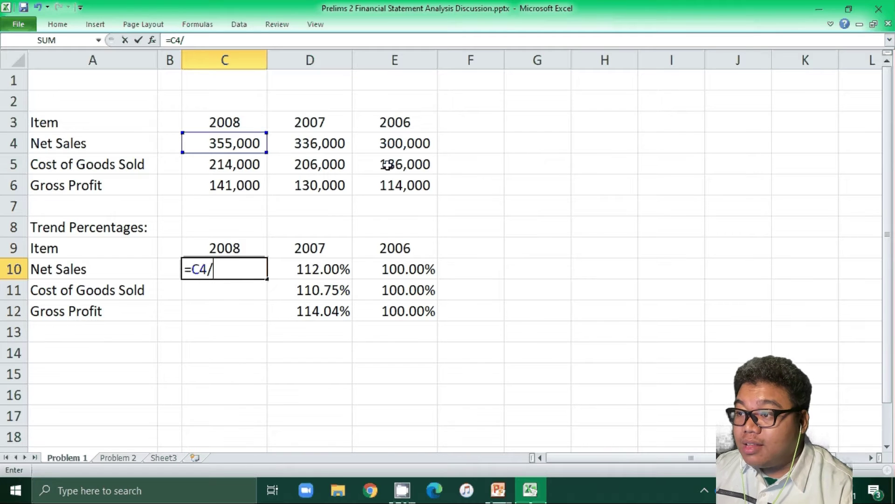
{"action": "left_click", "coordinate": [400, 143]}
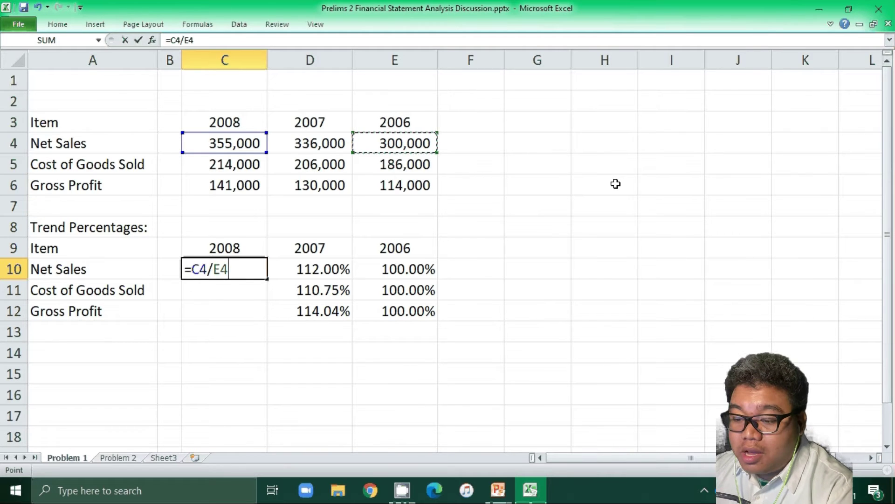
{"action": "key", "text": "Return"}
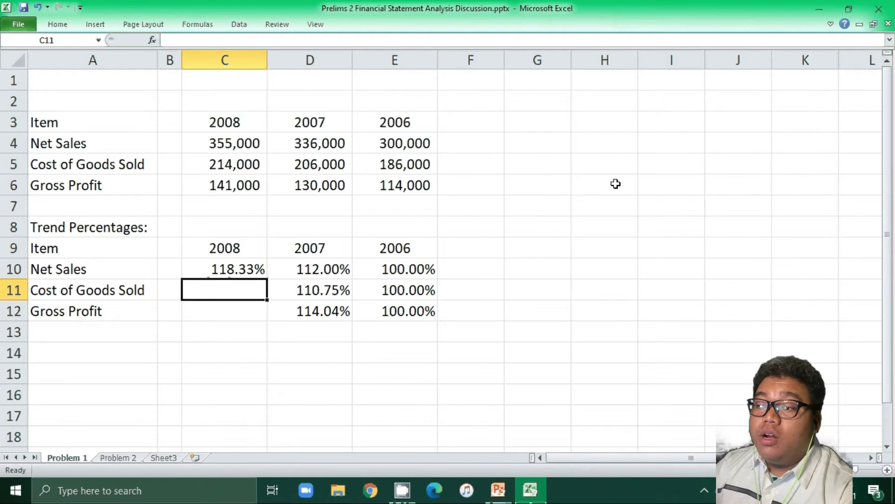
Step: Enter the 2008 cost of goods sold trend formula =C5/E5 in C11, using 2006 as the base year
{"action": "type", "text": "="}
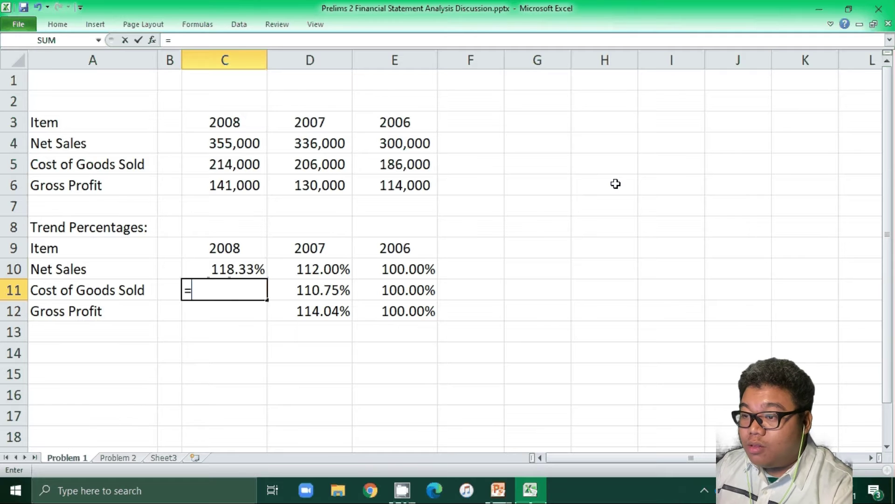
{"action": "left_click", "coordinate": [214, 168]}
{"action": "type", "text": "/"}
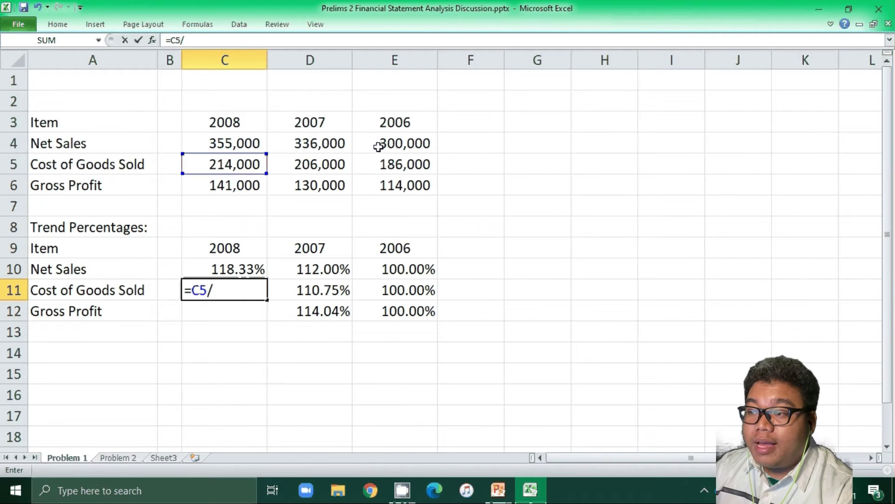
{"action": "left_click", "coordinate": [396, 164]}
{"action": "key", "text": "Return"}
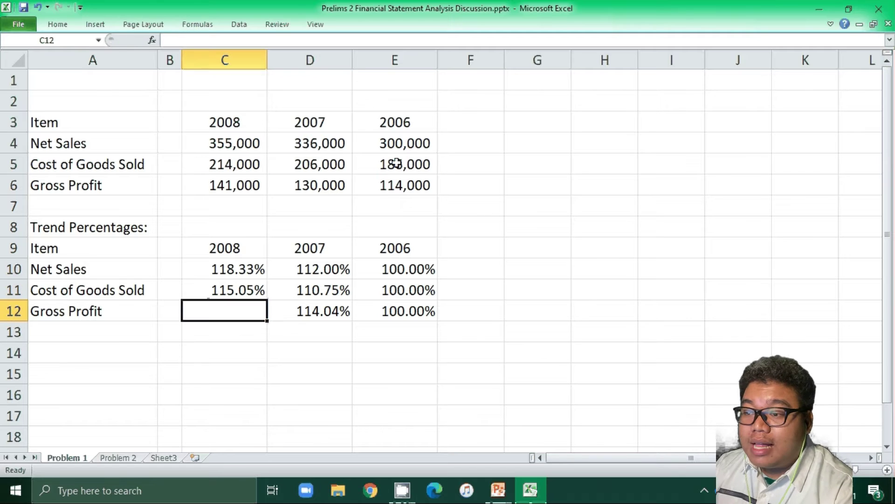
Step: Enter the 2008 gross profit trend formula =C6/E6 in C12, using 2006 as the base year
{"action": "type", "text": "="}
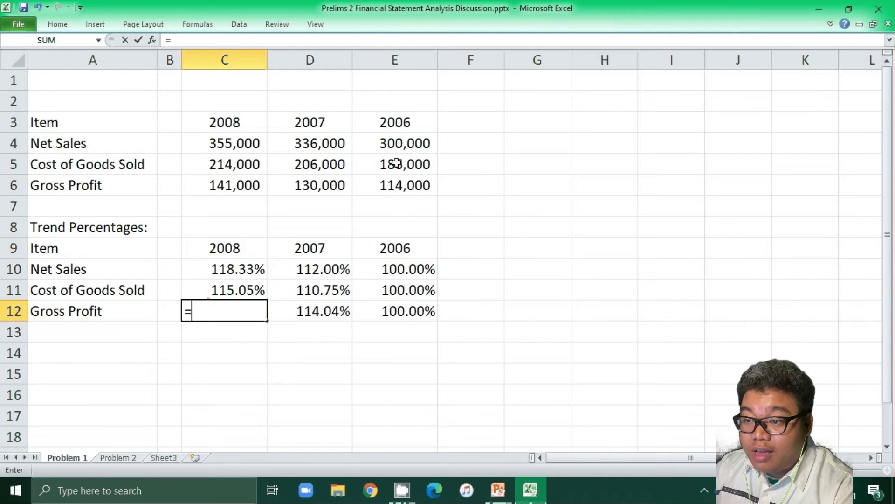
{"action": "left_click", "coordinate": [205, 183]}
{"action": "type", "text": "/"}
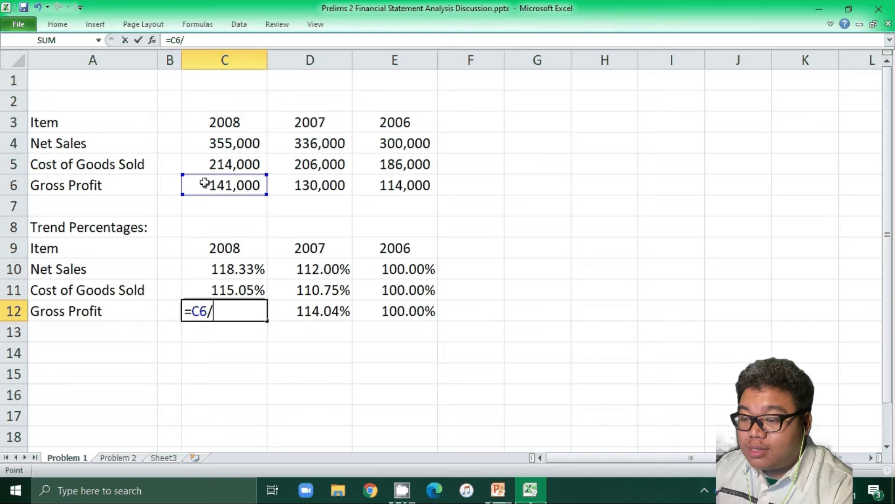
{"action": "left_click", "coordinate": [387, 184]}
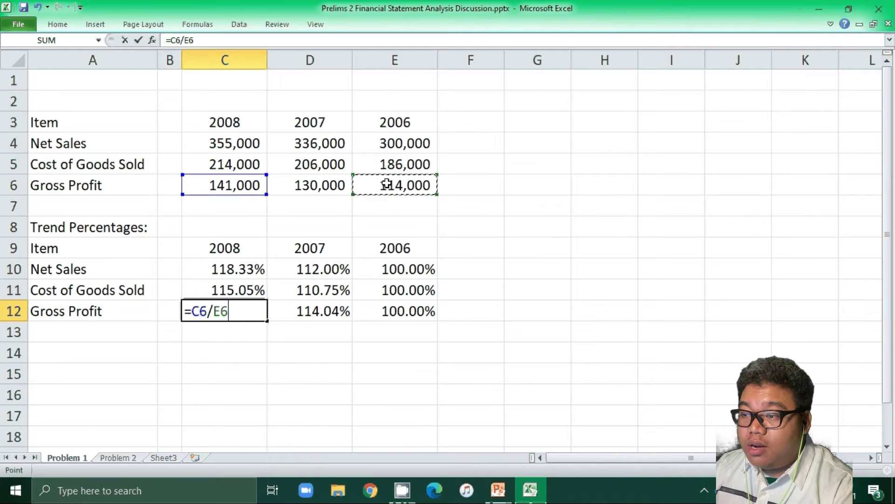
{"action": "key", "text": "Return"}
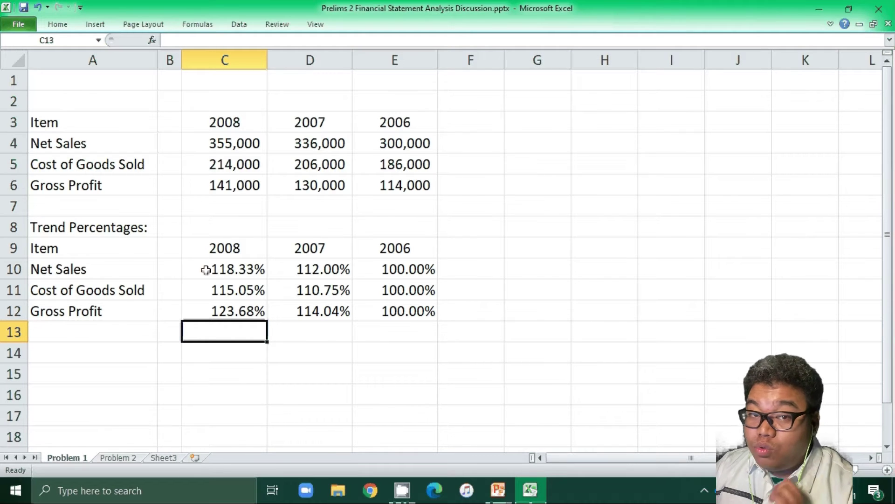
Step: Clear the trend percentages in C10:E12 and enter =E4/D4 in E10 for 2006 net sales with 2007 as the base year
{"action": "left_click_drag", "start_coordinate": [205, 270], "coordinate": [410, 312]}
{"action": "key", "text": "Delete"}
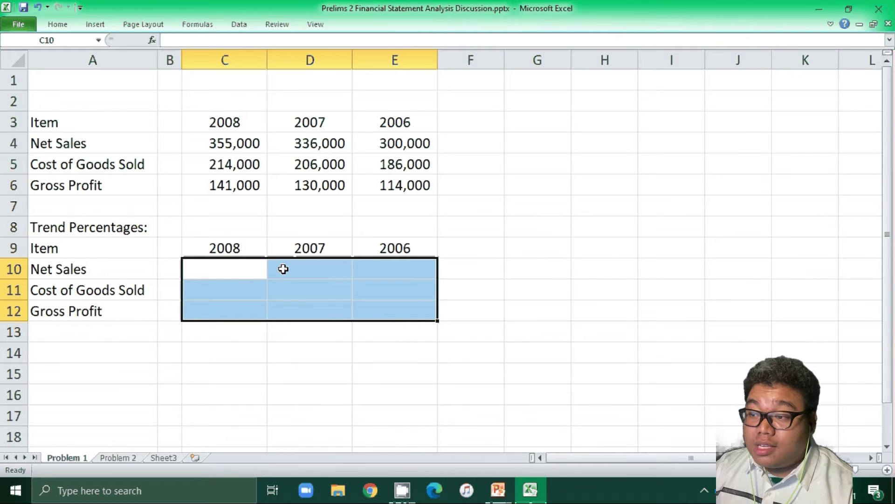
{"action": "left_click", "coordinate": [381, 269]}
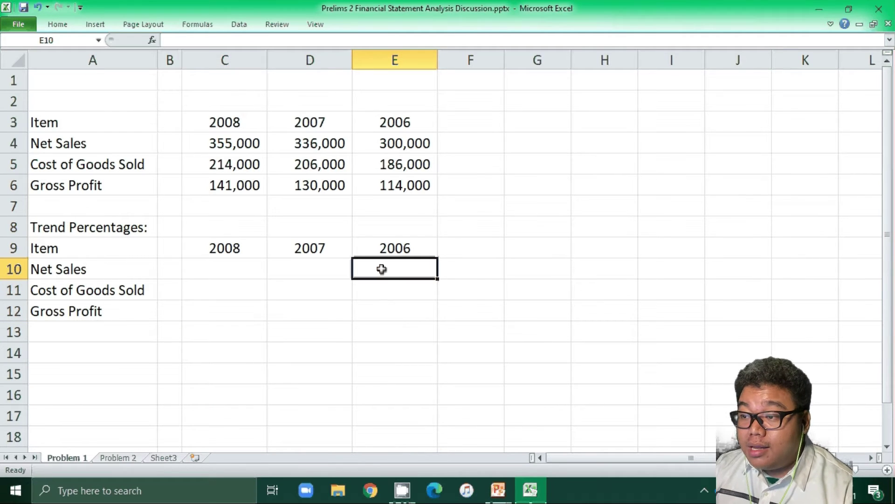
{"action": "type", "text": "="}
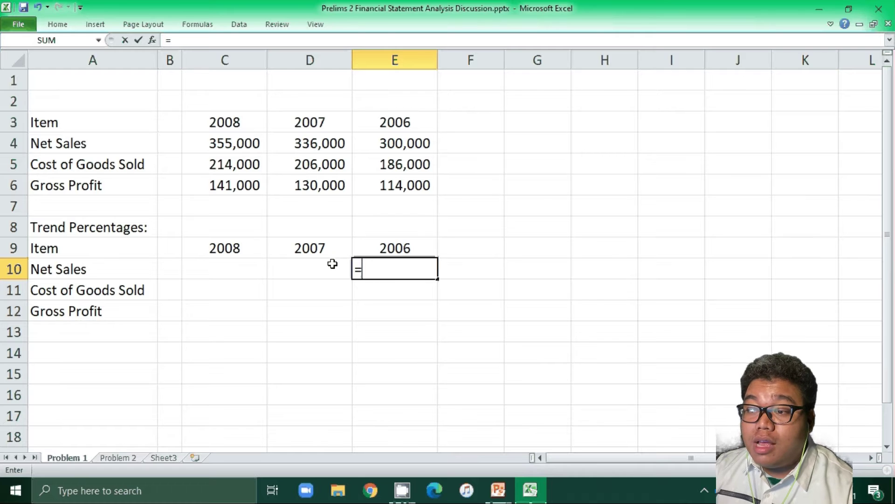
{"action": "left_click", "coordinate": [373, 137]}
{"action": "type", "text": "/"}
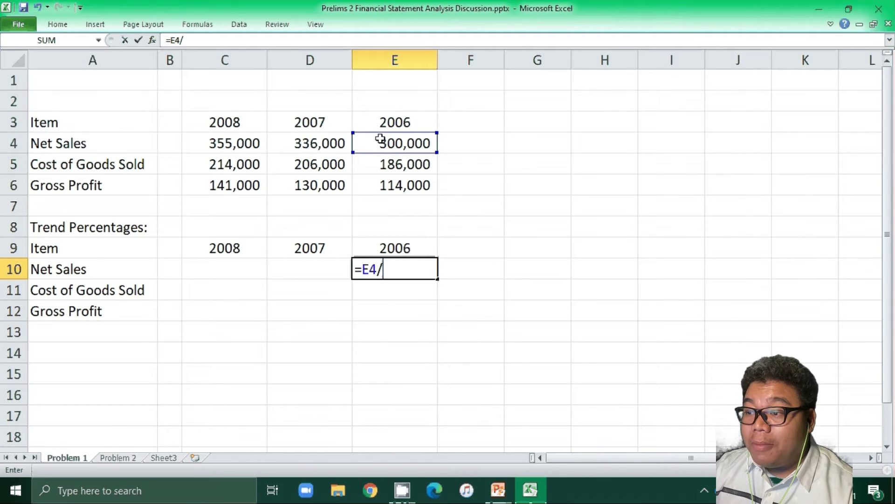
{"action": "left_click", "coordinate": [302, 148]}
{"action": "key", "text": "Return"}
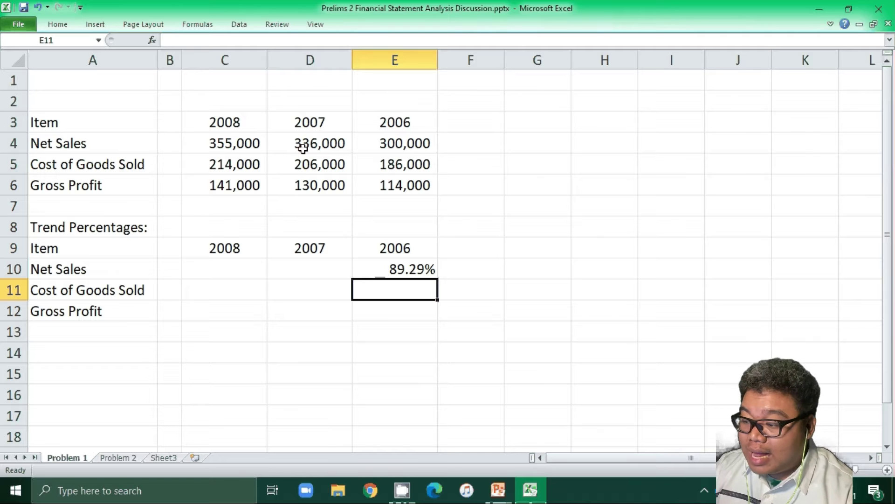
Step: Enter the 2006 cost of goods sold trend formula =E5/D5 in E11, using 2007 as the base year
{"action": "type", "text": "="}
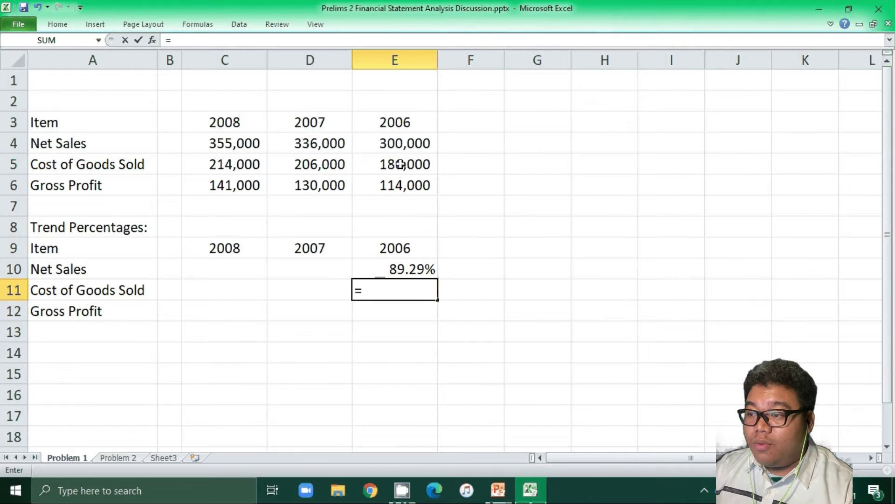
{"action": "left_click", "coordinate": [401, 164]}
{"action": "type", "text": "/"}
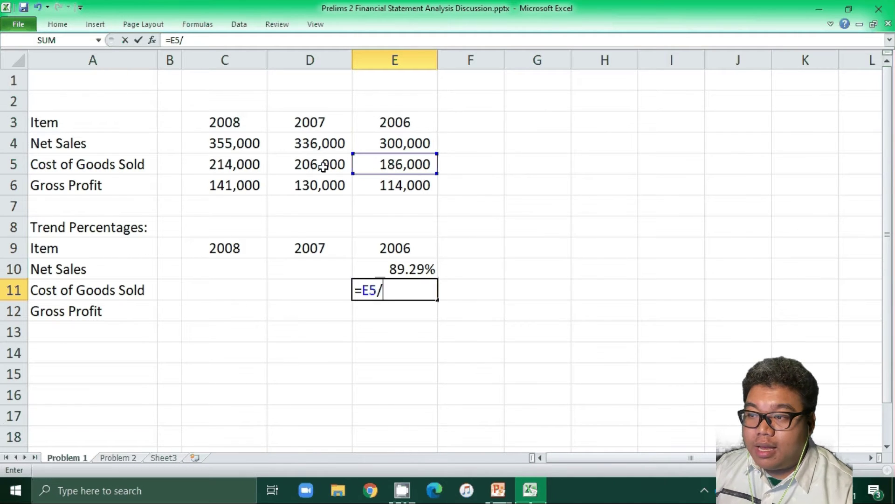
{"action": "left_click", "coordinate": [323, 166]}
{"action": "key", "text": "Return"}
Step: Enter the 2006 gross profit trend formula =E6/D6 in E12, using 2007 as the base year
{"action": "type", "text": "="}
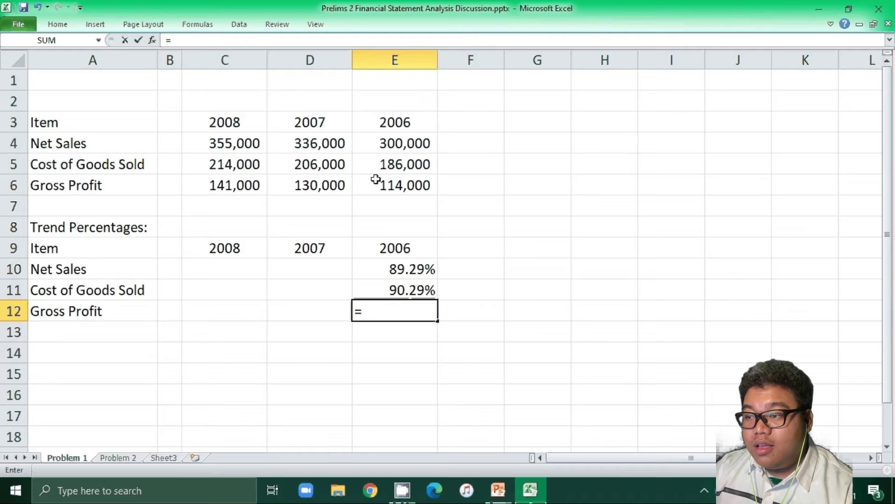
{"action": "left_click", "coordinate": [384, 189]}
{"action": "type", "text": "/"}
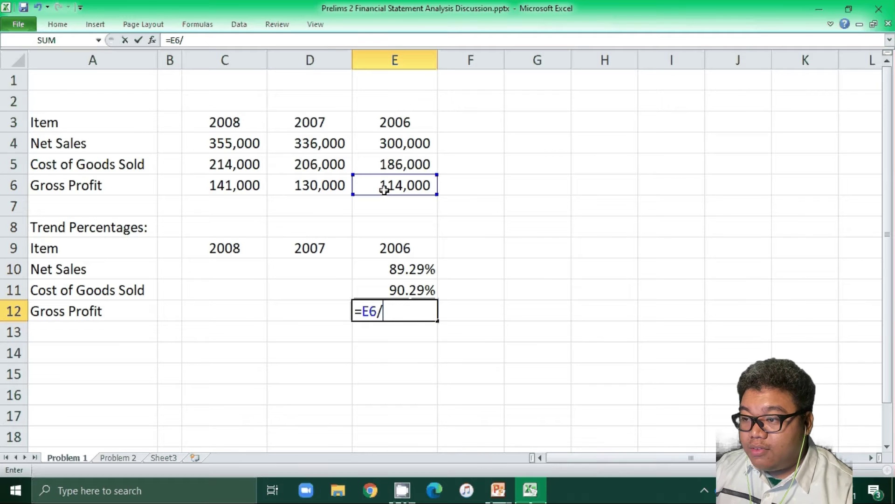
{"action": "left_click", "coordinate": [316, 191]}
{"action": "key", "text": "shift+Return"}
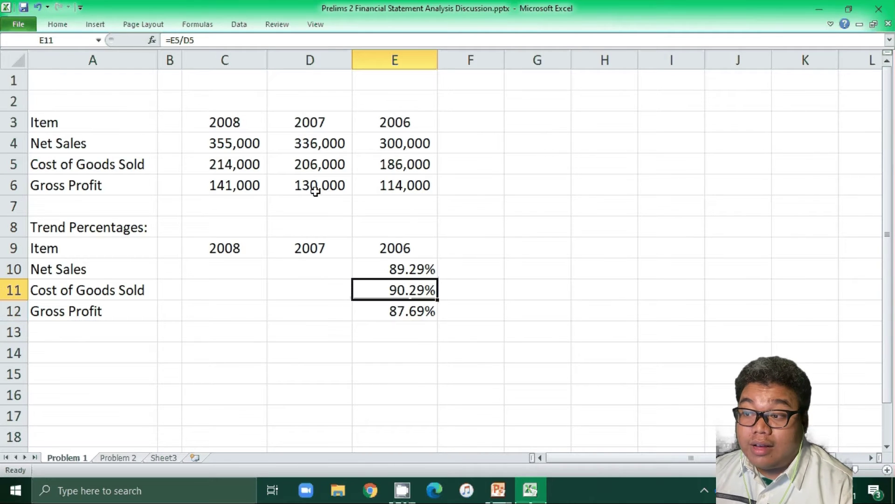
Step: Enter the base-year net sales trend formula =D4/D4 in D10 for 2007
{"action": "key", "text": "Up"}
{"action": "key", "text": "Left"}
{"action": "type", "text": "="}
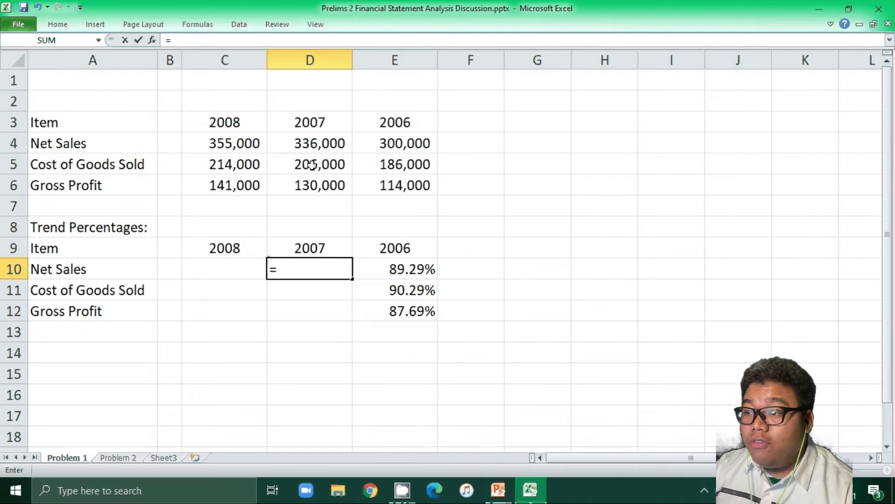
{"action": "left_click", "coordinate": [299, 147]}
{"action": "type", "text": "/"}
{"action": "left_click", "coordinate": [307, 145]}
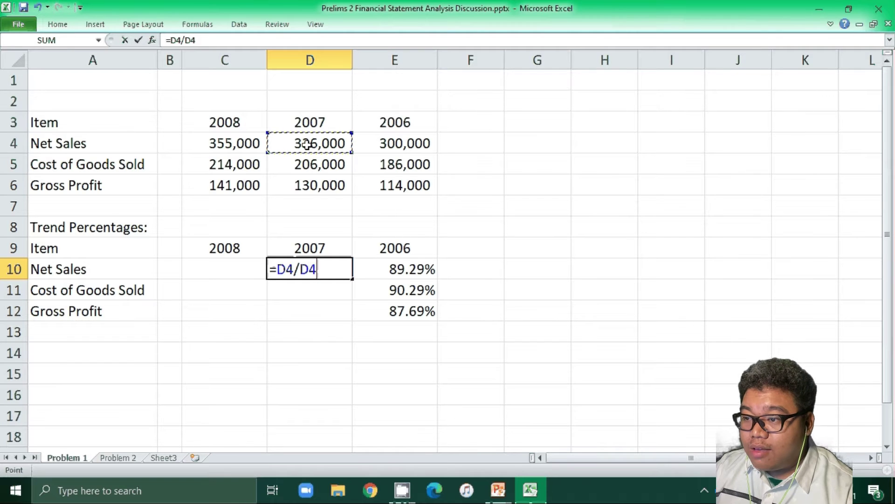
{"action": "key", "text": "Return"}
Step: Enter the base-year cost of goods sold trend formula =D5/D5 in D11 for 2007
{"action": "type", "text": "="}
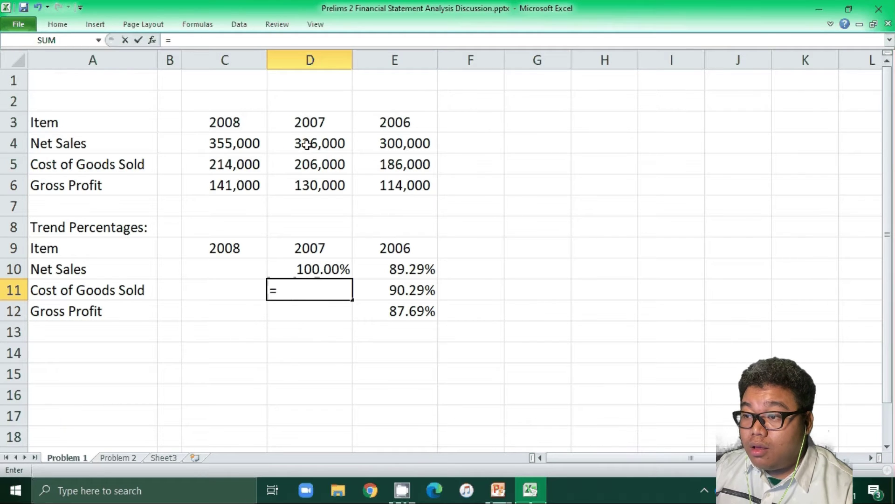
{"action": "left_click", "coordinate": [318, 161]}
{"action": "type", "text": "/"}
{"action": "left_click", "coordinate": [318, 162]}
{"action": "key", "text": "Return"}
Step: Enter the base-year gross profit trend formula =D6/D6 in D12 for 2007
{"action": "type", "text": "="}
{"action": "left_click", "coordinate": [317, 184]}
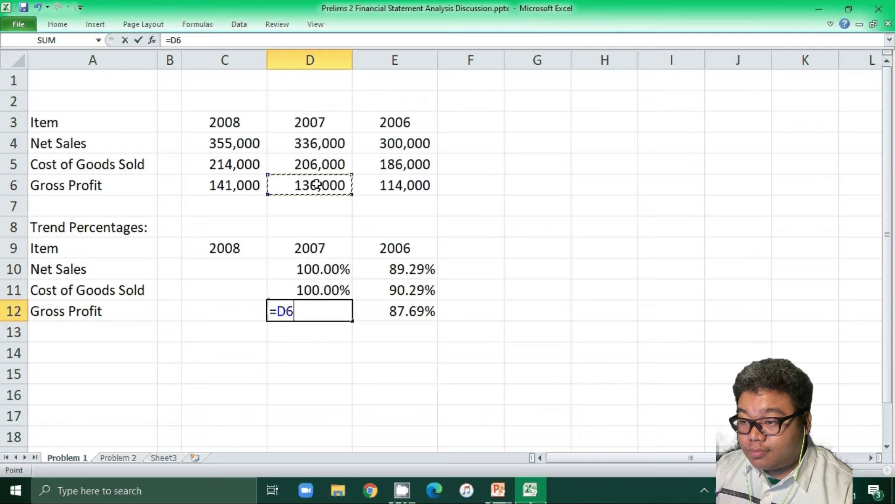
{"action": "type", "text": "/"}
{"action": "left_click", "coordinate": [317, 184]}
{"action": "key", "text": "Return"}
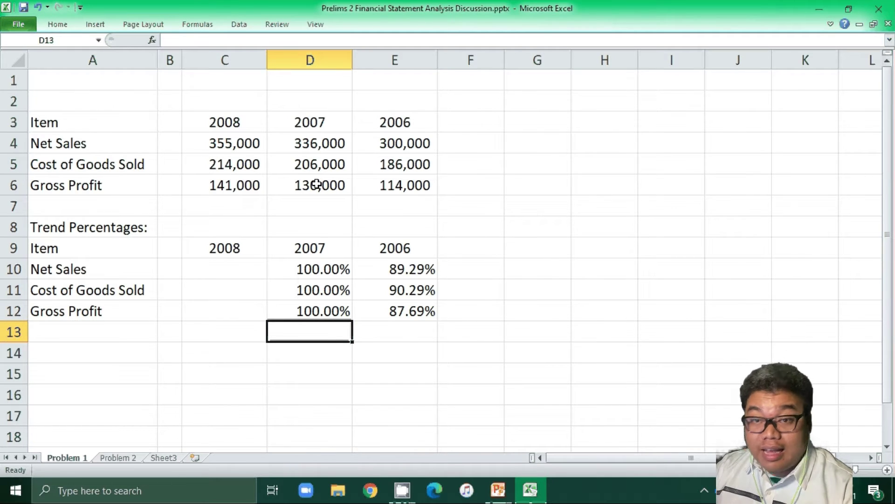
Step: Enter the 2008 net sales trend formula =C4/D4 in C10, using 2007 as the base year
{"action": "left_click", "coordinate": [228, 276]}
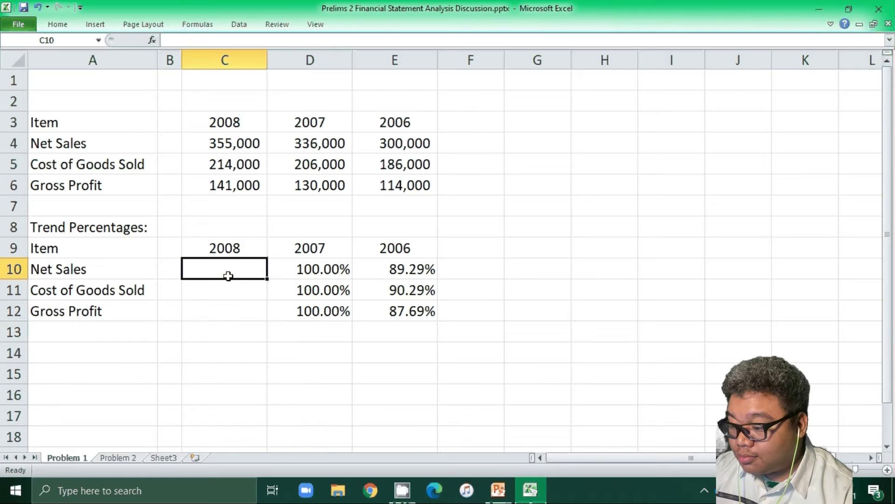
{"action": "type", "text": "="}
{"action": "left_click", "coordinate": [210, 143]}
{"action": "type", "text": "/"}
{"action": "left_click", "coordinate": [316, 139]}
{"action": "key", "text": "Return"}
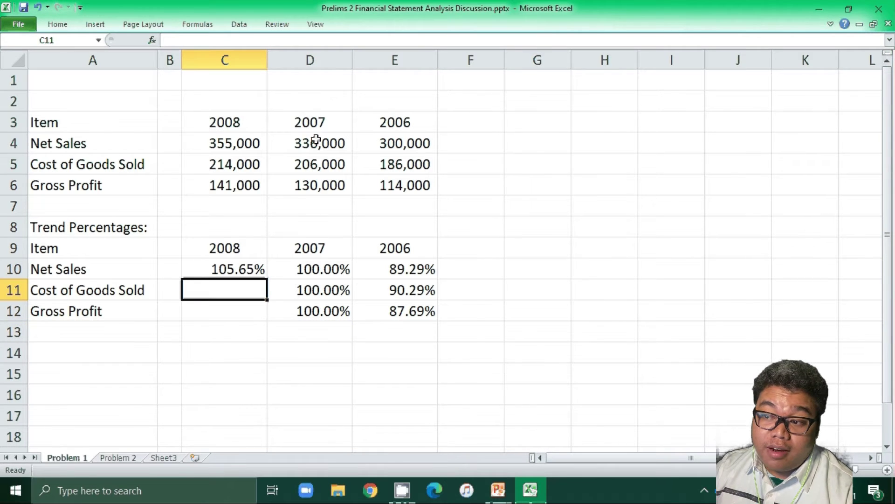
Step: Enter the 2008 cost of goods sold trend formula =C5/D5 in C11, using 2007 as the base year
{"action": "type", "text": "="}
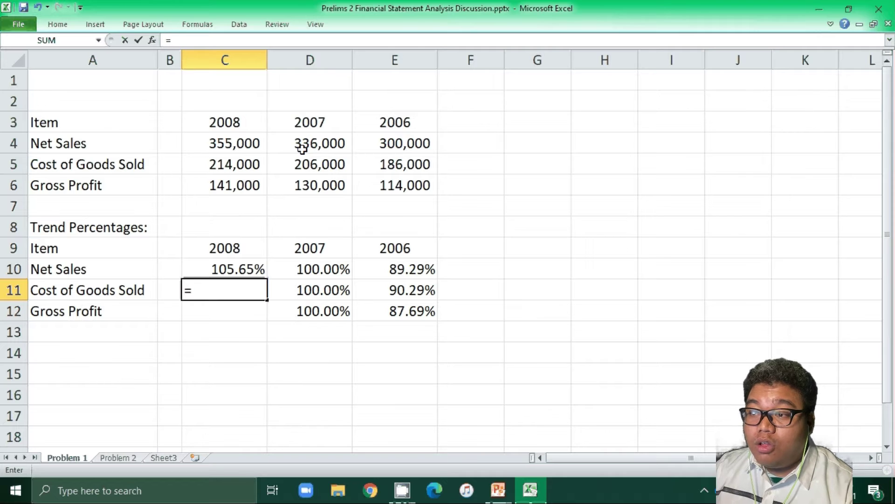
{"action": "left_click", "coordinate": [208, 162]}
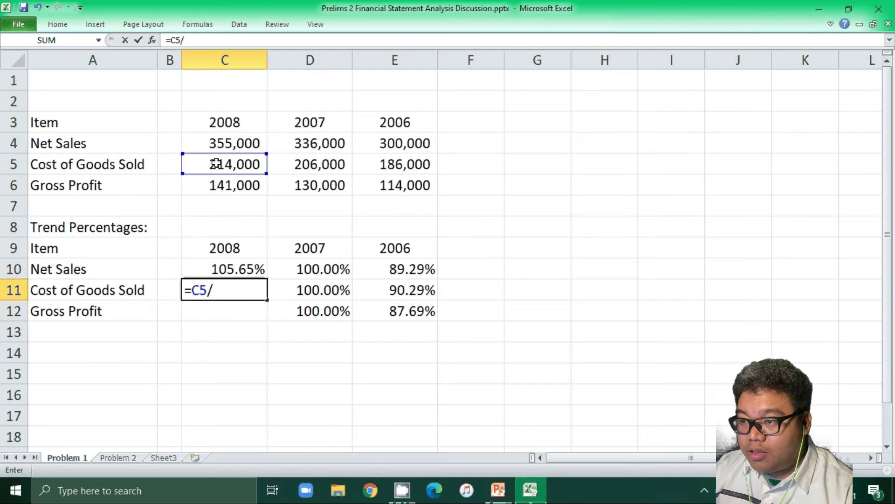
{"action": "left_click", "coordinate": [307, 170]}
{"action": "key", "text": "Return"}
Step: Enter the 2008 gross profit trend formula =C6/D6 in C12, using 2007 as the base year
{"action": "type", "text": "="}
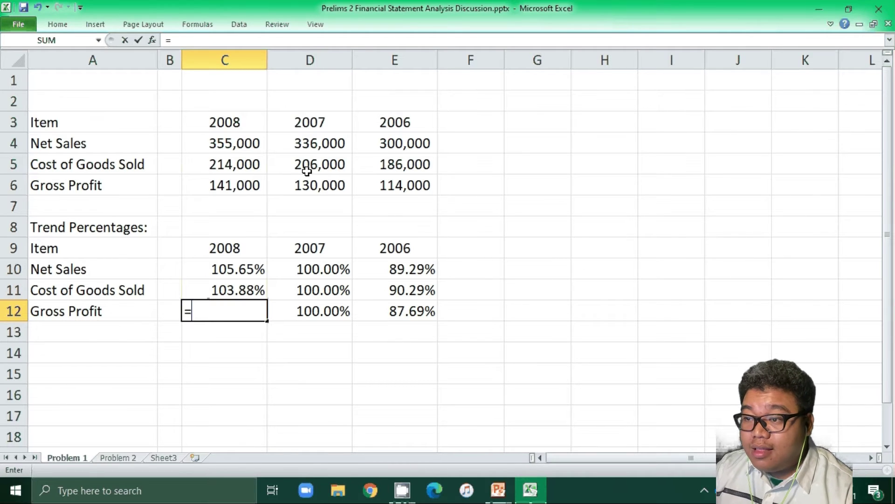
{"action": "left_click", "coordinate": [238, 188]}
{"action": "type", "text": "/"}
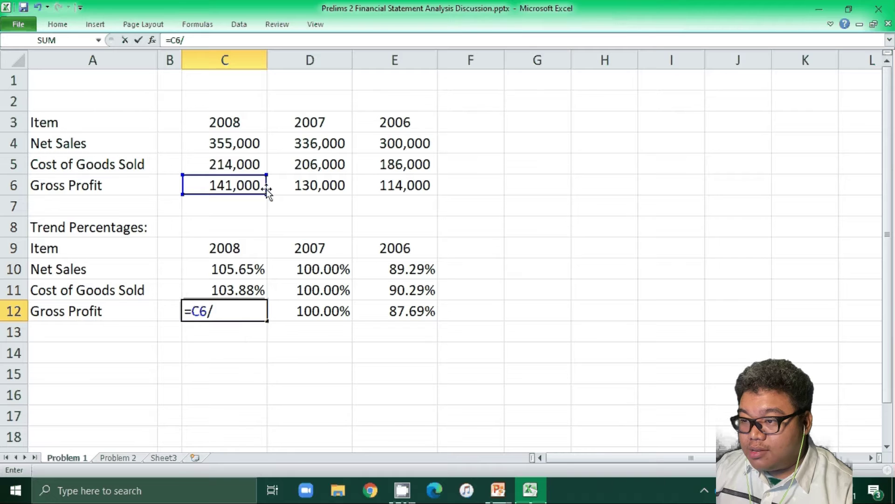
{"action": "left_click", "coordinate": [285, 190]}
{"action": "key", "text": "Return"}
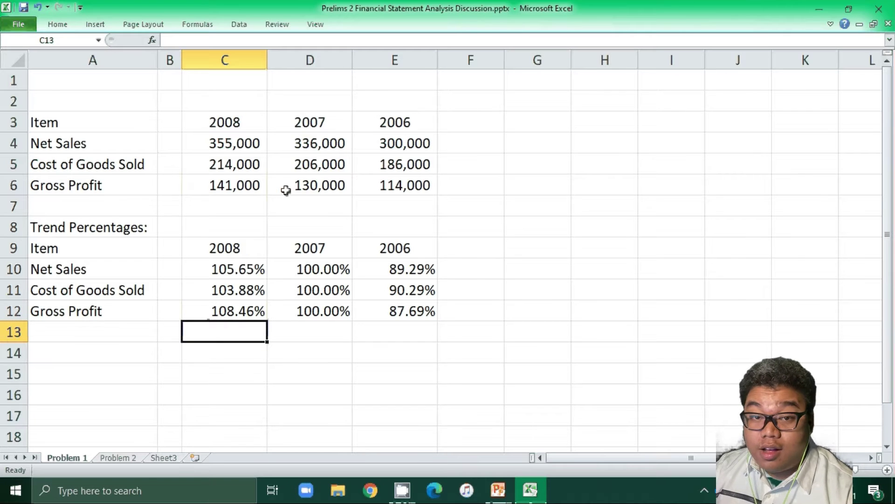
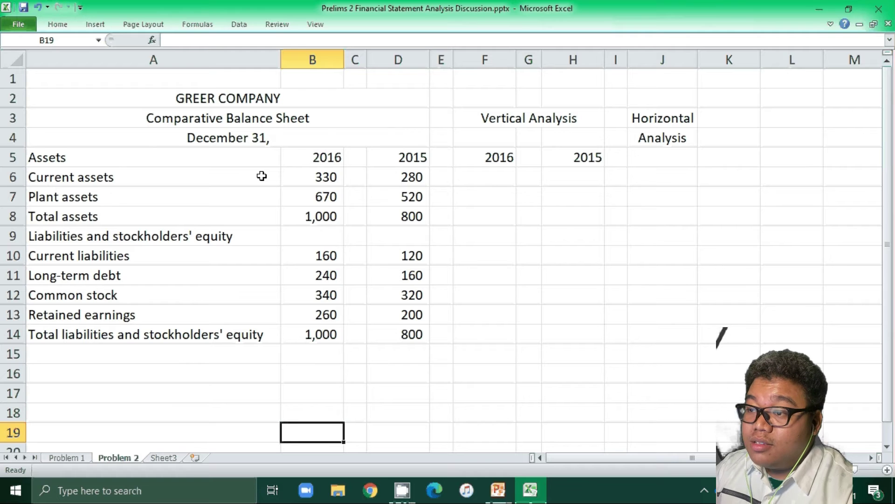
Step: Enter the 2016 vertical analysis formula for current assets, =B6/B8, in F6
{"action": "left_click", "coordinate": [481, 175]}
{"action": "type", "text": "="}
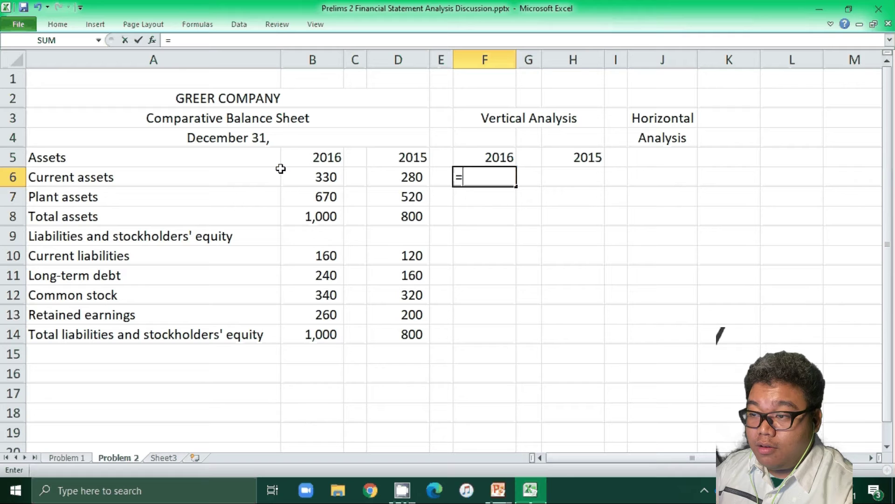
{"action": "left_click", "coordinate": [301, 179]}
{"action": "type", "text": "/"}
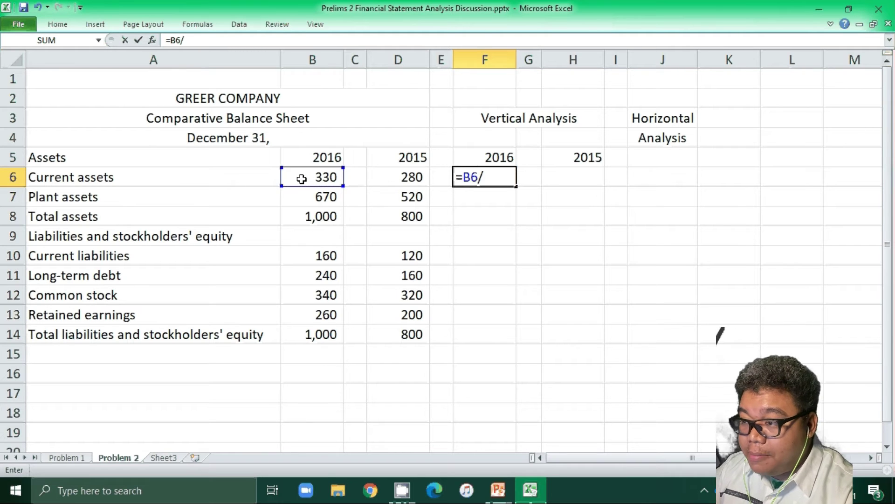
{"action": "left_click", "coordinate": [312, 218]}
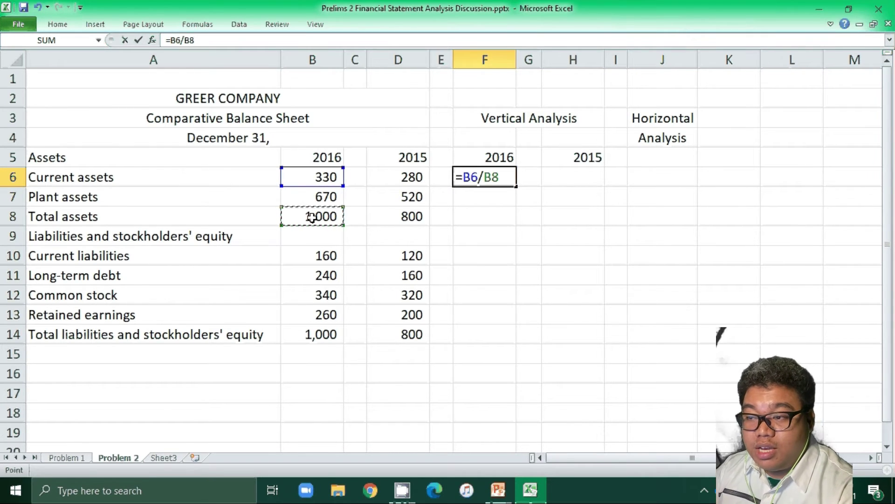
{"action": "key", "text": "Return"}
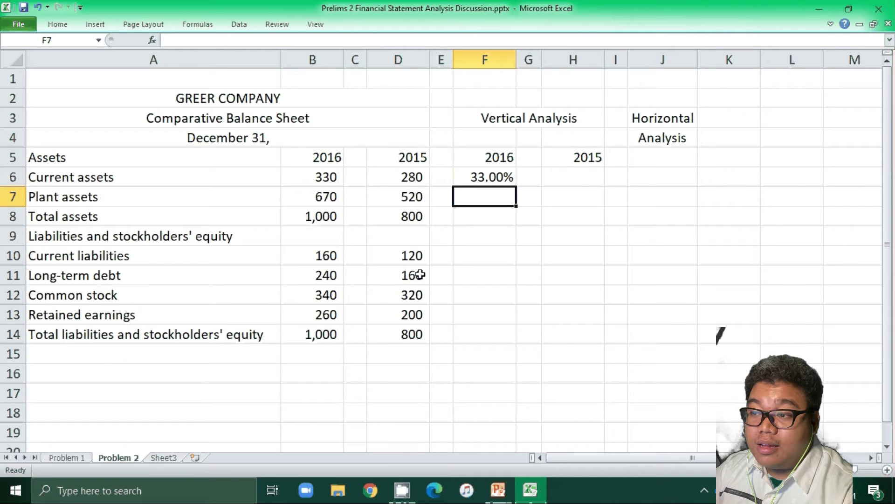
Step: Enter the 2016 vertical analysis formula for plant assets, =B7/B8, in F7
{"action": "type", "text": "="}
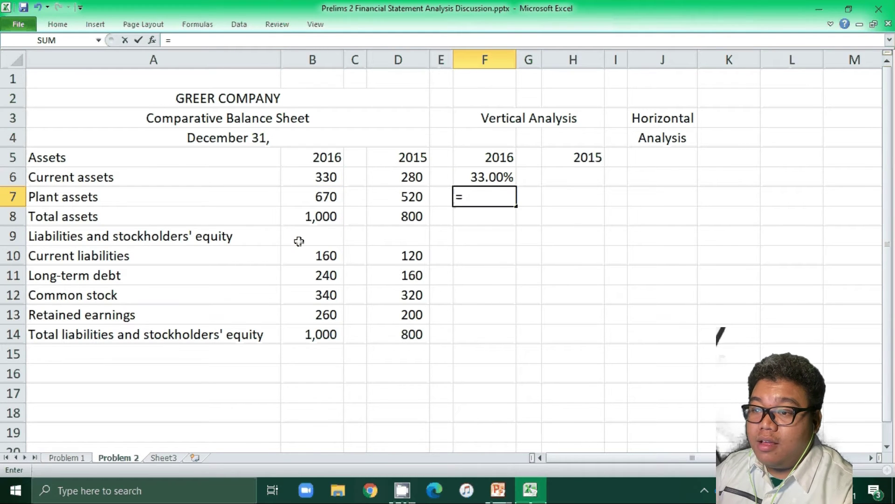
{"action": "left_click", "coordinate": [306, 196]}
{"action": "type", "text": "/"}
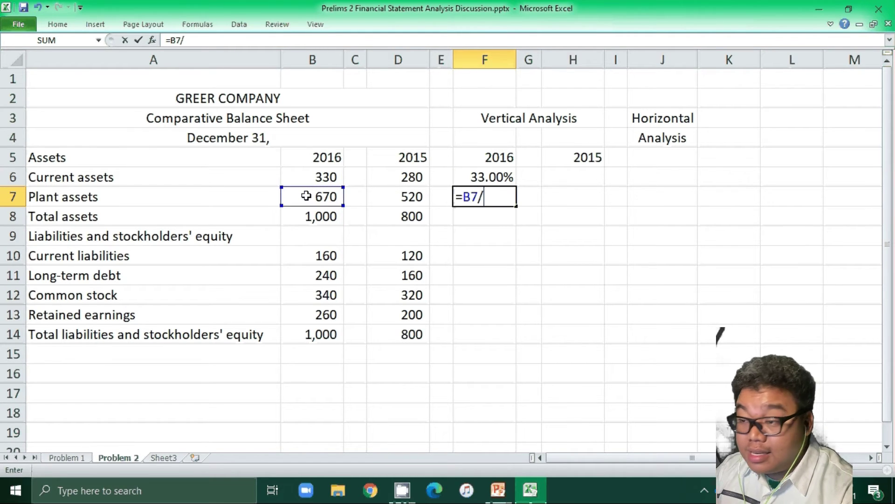
{"action": "left_click", "coordinate": [303, 216]}
{"action": "key", "text": "Return"}
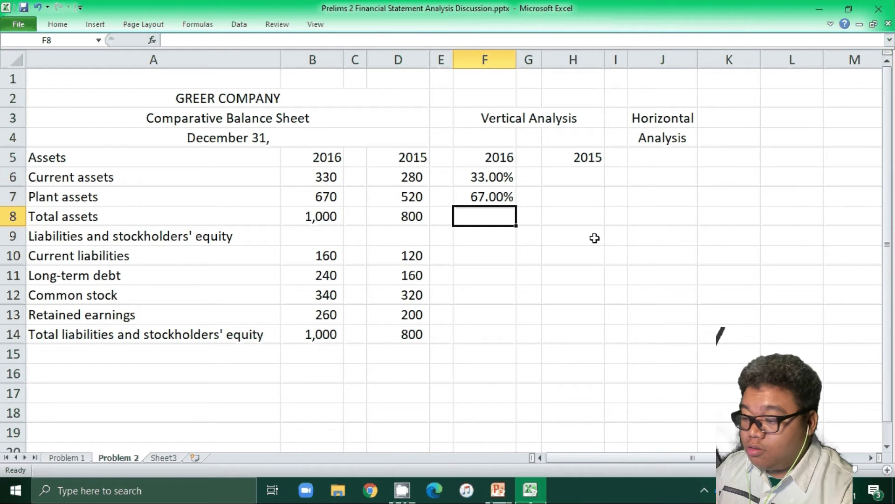
Step: Enter the 2016 vertical analysis formula for total assets, =B8/B8, in F8
{"action": "type", "text": "="}
{"action": "left_click", "coordinate": [299, 217]}
{"action": "type", "text": "/"}
{"action": "left_click", "coordinate": [299, 216]}
{"action": "key", "text": "Return"}
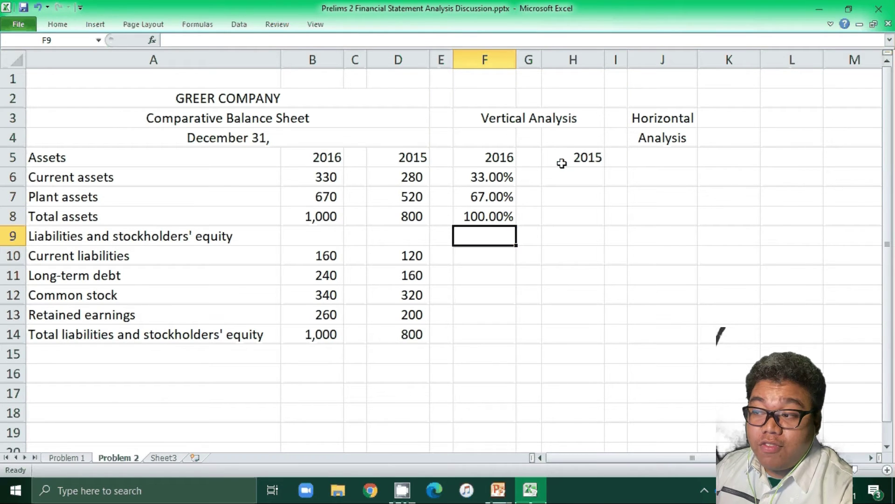
Step: Enter the 2015 vertical analysis formula for current assets, =D6/D8, in H6
{"action": "left_click", "coordinate": [568, 181]}
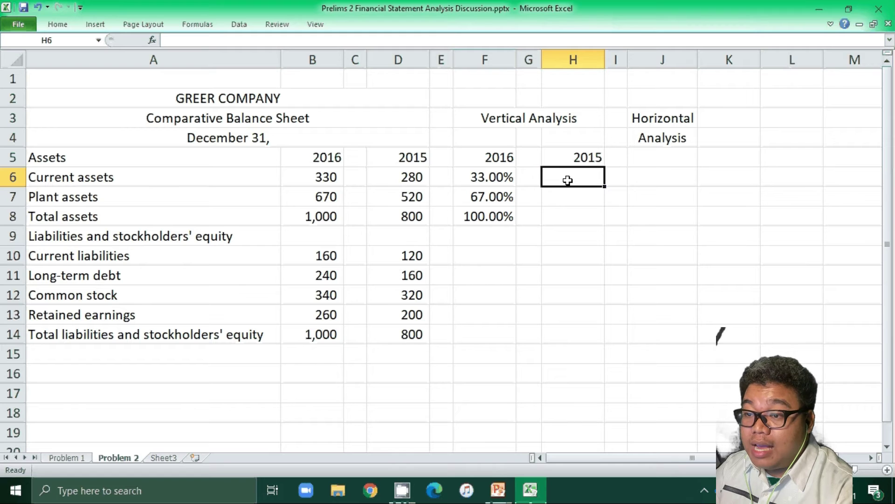
{"action": "type", "text": "="}
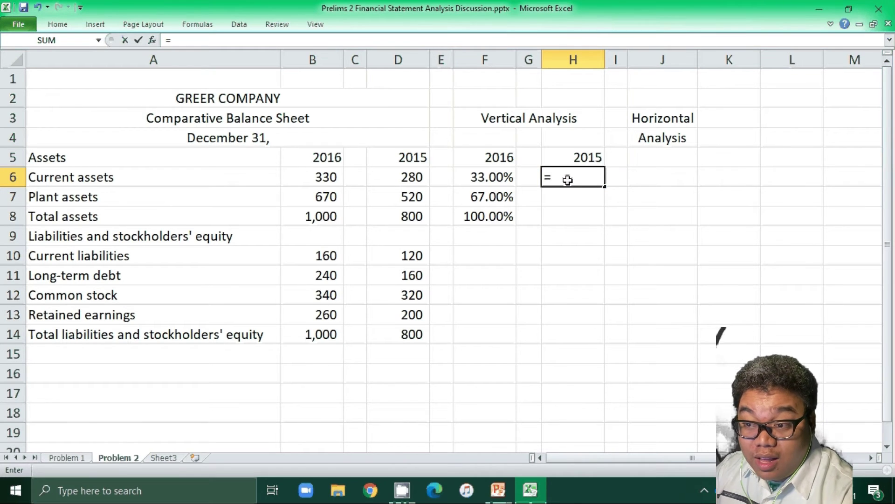
{"action": "left_click", "coordinate": [392, 173]}
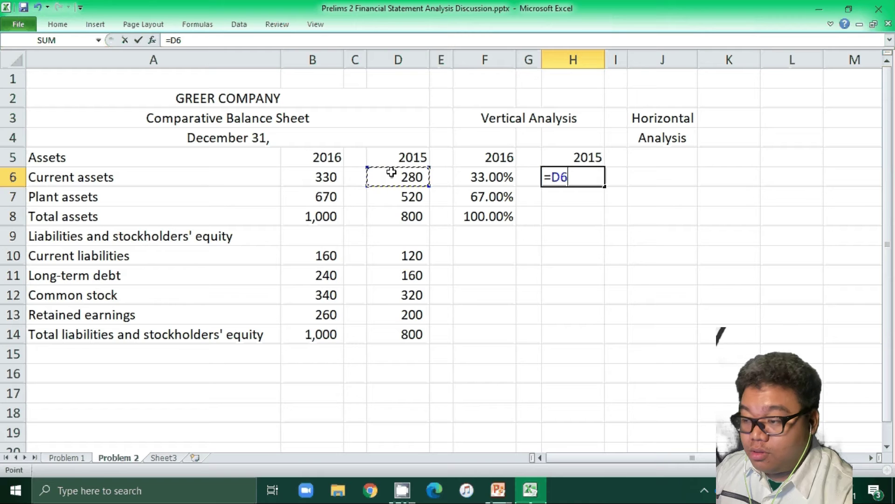
{"action": "type", "text": "/"}
{"action": "left_click", "coordinate": [388, 220]}
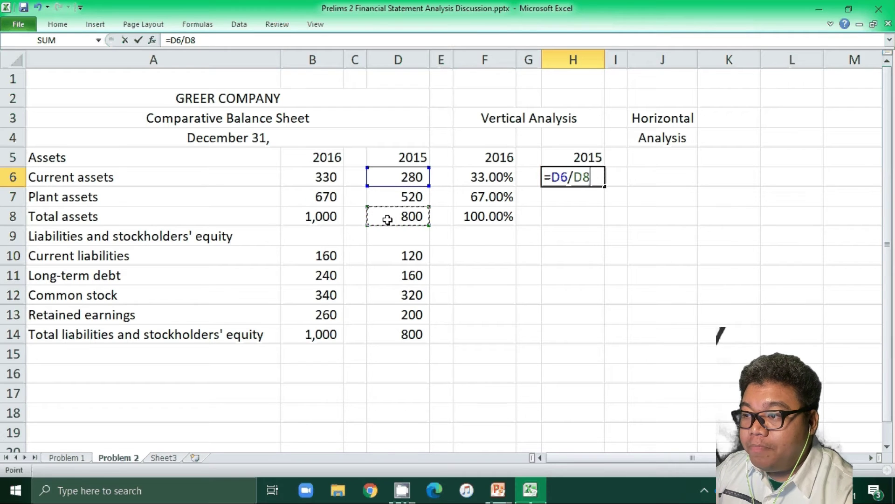
{"action": "key", "text": "Return"}
Step: Enter the 2015 vertical analysis formula for plant assets, =D7/D8, in H7
{"action": "type", "text": "="}
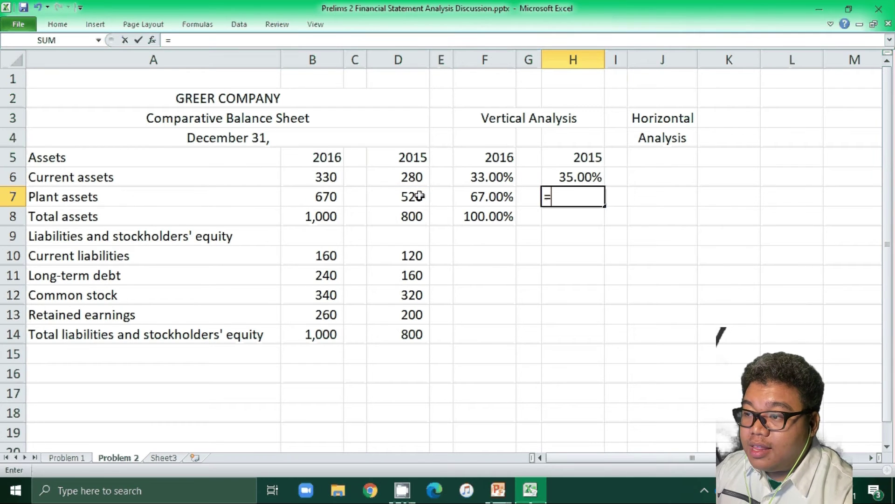
{"action": "left_click", "coordinate": [403, 195]}
{"action": "type", "text": "/"}
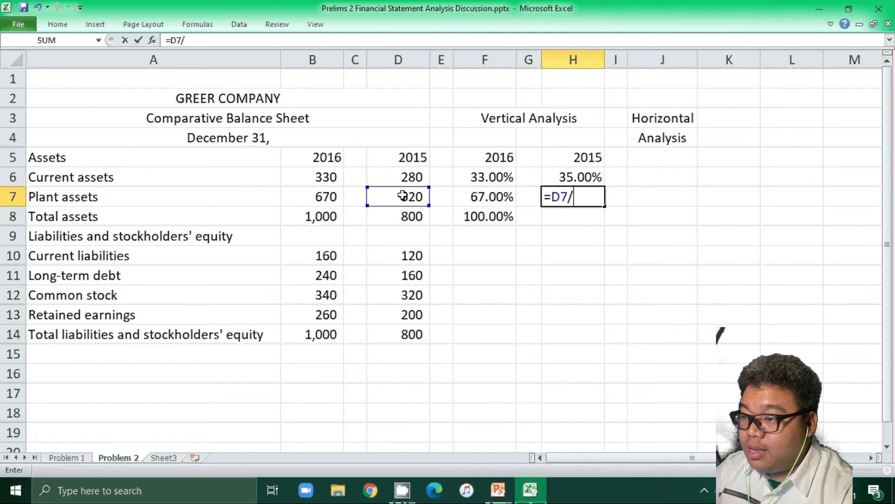
{"action": "left_click", "coordinate": [377, 218]}
{"action": "key", "text": "Return"}
Step: Enter the 2015 vertical analysis formula for total assets, =D8/D8, in H8
{"action": "type", "text": "="}
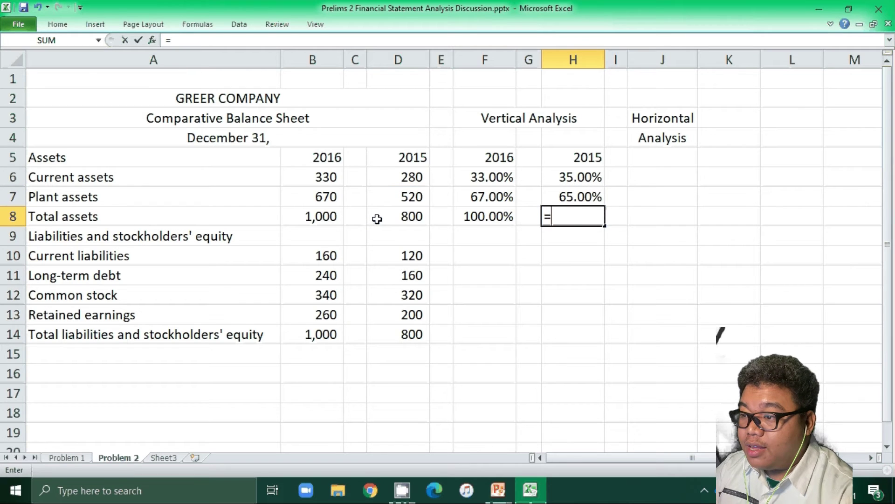
{"action": "left_click", "coordinate": [377, 219]}
{"action": "type", "text": "/"}
{"action": "left_click", "coordinate": [377, 218]}
{"action": "key", "text": "Return"}
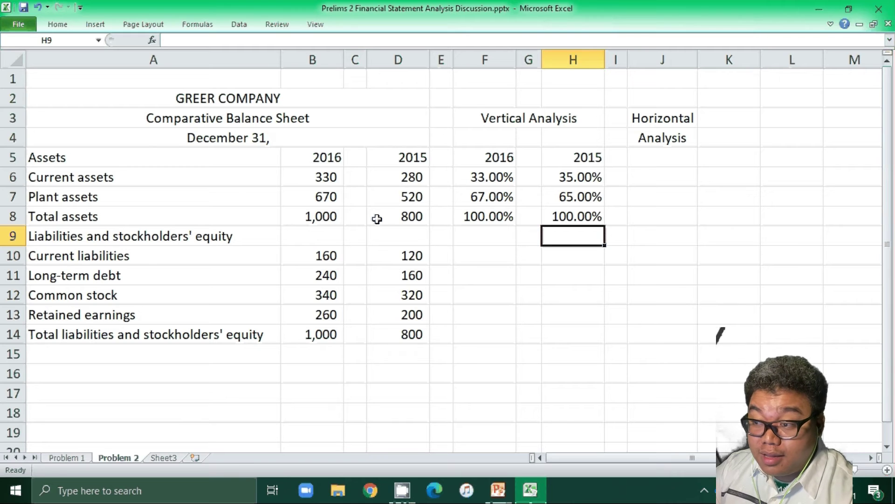
Step: Enter the 2016 vertical analysis formula for current liabilities, =B10/B14, in F10
{"action": "left_click", "coordinate": [476, 248]}
{"action": "type", "text": "="}
{"action": "left_click", "coordinate": [299, 256]}
{"action": "type", "text": "/"}
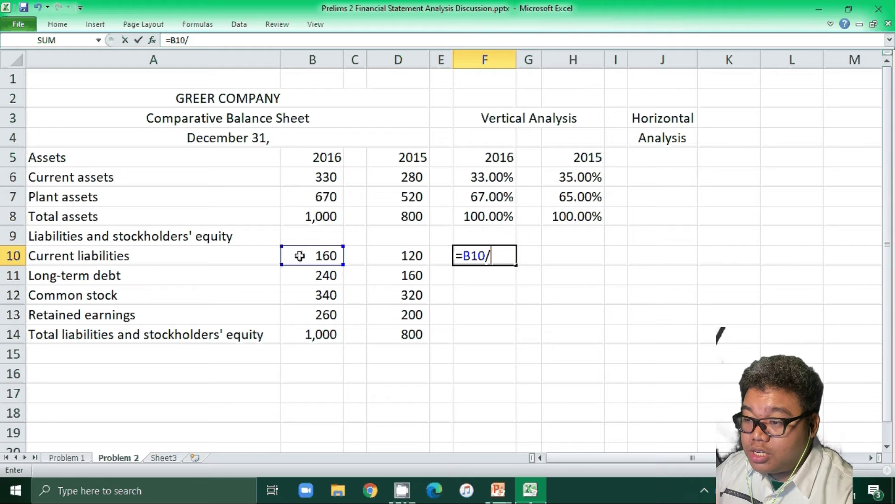
{"action": "left_click", "coordinate": [301, 336]}
{"action": "key", "text": "Return"}
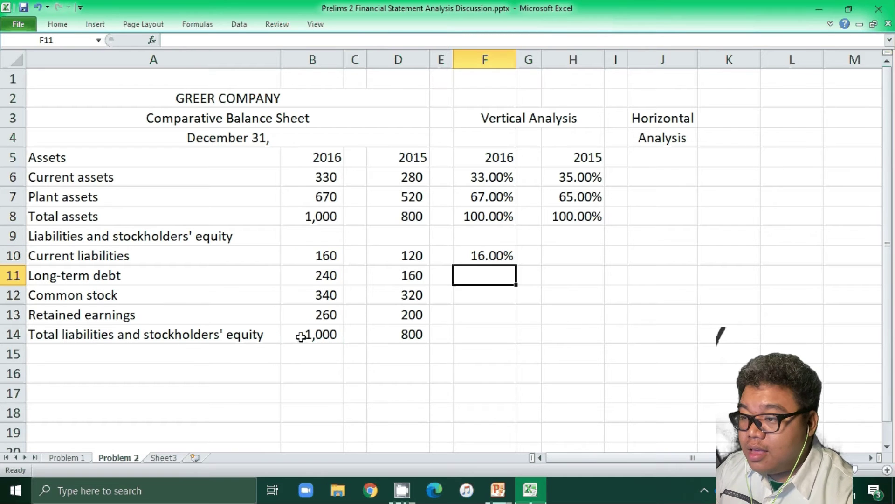
Step: Enter the 2016 vertical analysis formula for long-term debt, =B11/B14, in F11
{"action": "type", "text": "="}
{"action": "left_click", "coordinate": [300, 275]}
{"action": "type", "text": "/"}
{"action": "left_click", "coordinate": [306, 334]}
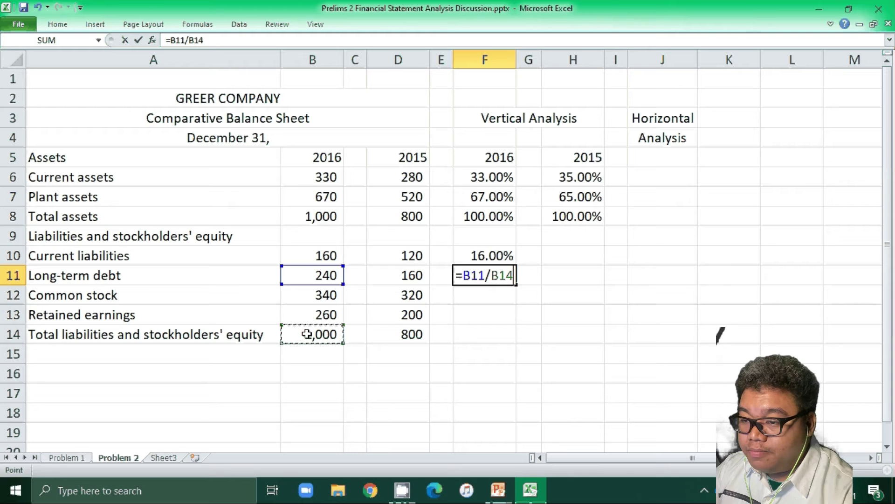
{"action": "key", "text": "Return"}
Step: Enter the 2016 vertical analysis formula for common stock, =B12/B14, in F12
{"action": "type", "text": "="}
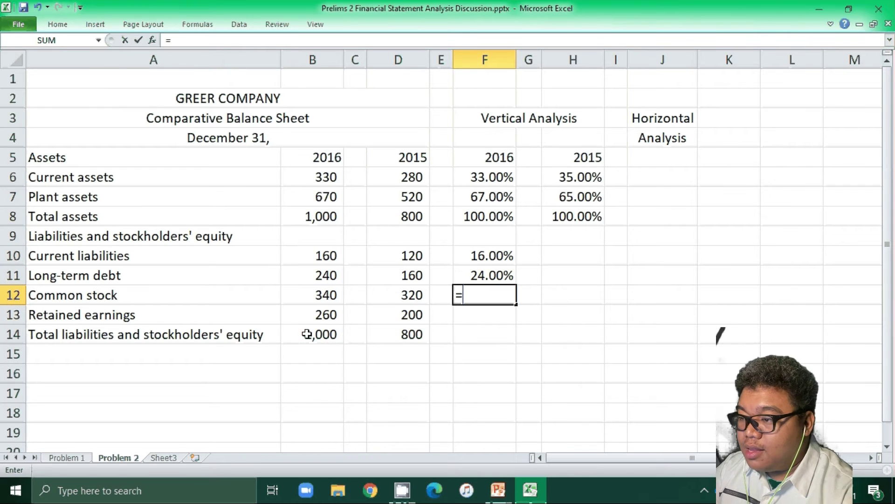
{"action": "left_click", "coordinate": [308, 299]}
{"action": "type", "text": "/"}
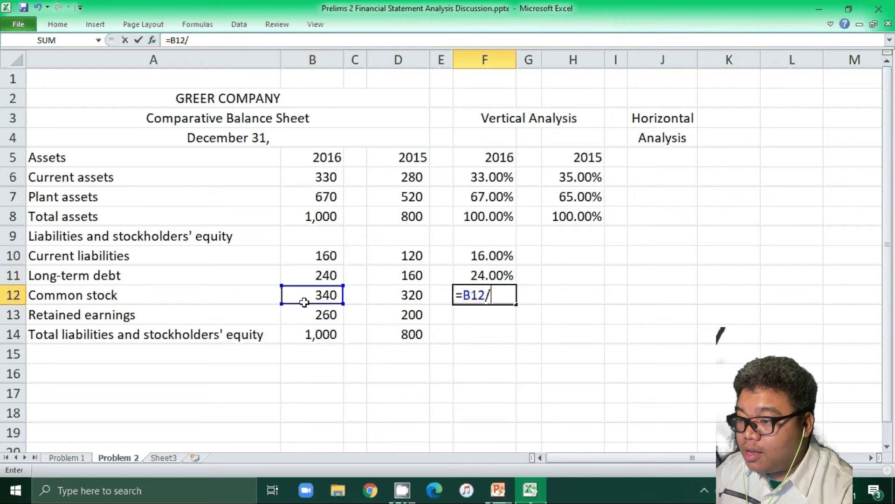
{"action": "left_click", "coordinate": [303, 338]}
{"action": "key", "text": "Return"}
Step: Enter the 2016 vertical analysis formula for retained earnings, =B13/B14, in F13
{"action": "type", "text": "="}
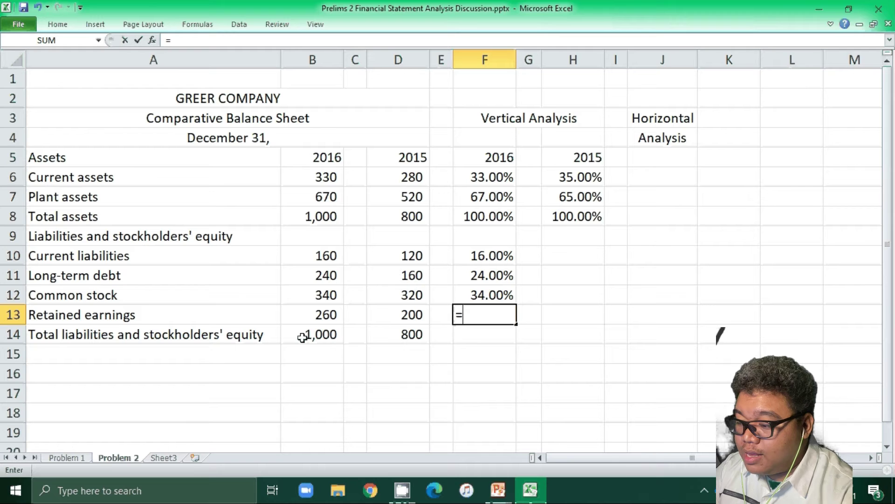
{"action": "left_click", "coordinate": [283, 310]}
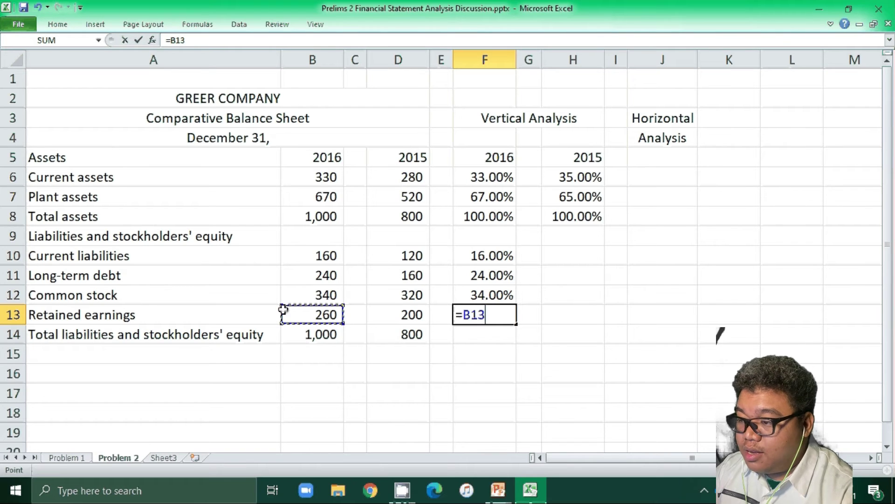
{"action": "type", "text": "/"}
{"action": "left_click", "coordinate": [299, 329]}
{"action": "key", "text": "Return"}
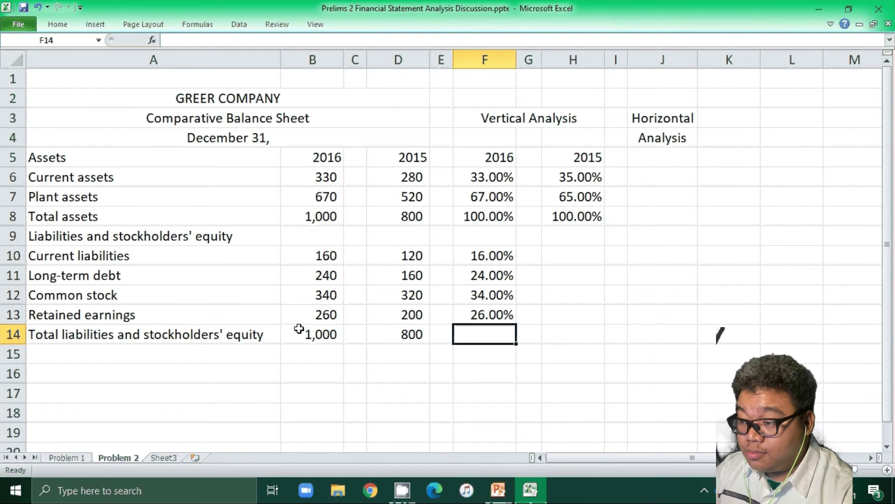
Step: Enter the 2016 vertical analysis formula for total liabilities and stockholders' equity, =B14/B14, in F14
{"action": "type", "text": "="}
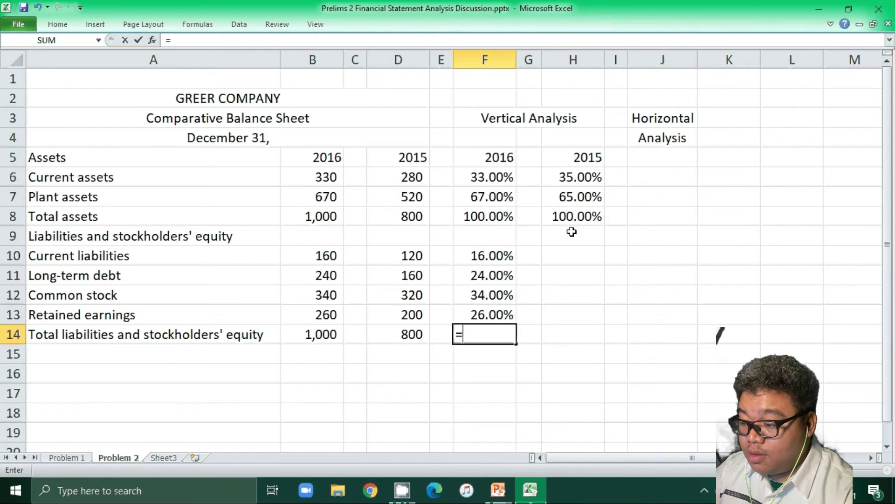
{"action": "left_click", "coordinate": [325, 336]}
{"action": "type", "text": "/"}
{"action": "left_click", "coordinate": [315, 335]}
{"action": "key", "text": "Return"}
Step: Copy the 2016 liabilities and equity formulas in F10:F14 to the 2015 column H10:H14 and check the formula in H10
{"action": "left_click_drag", "start_coordinate": [485, 256], "coordinate": [488, 332]}
{"action": "key", "text": "ctrl+c"}
{"action": "key", "text": "Right"}
{"action": "key", "text": "Right"}
{"action": "key", "text": "ctrl+v"}
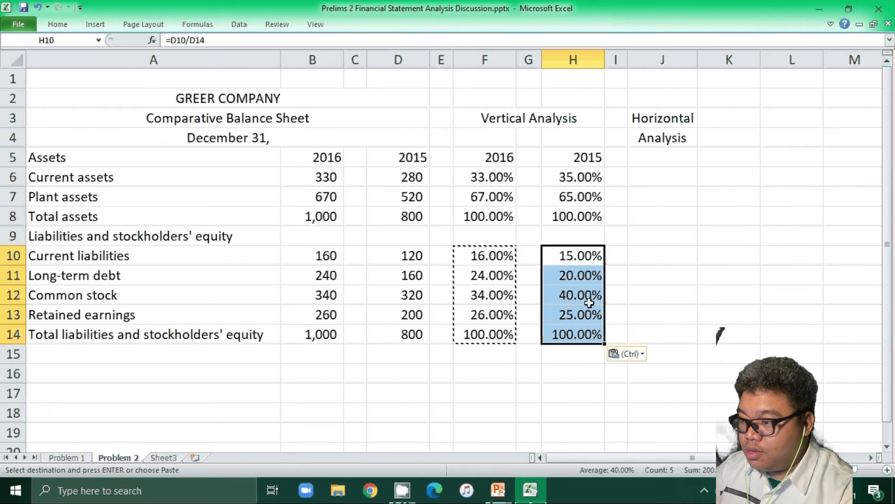
{"action": "double_click", "coordinate": [569, 256]}
{"action": "key", "text": "Return"}
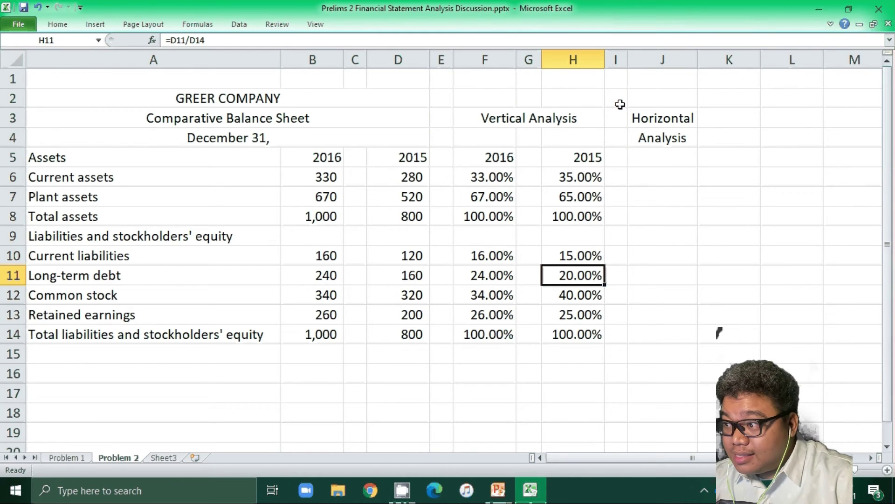
Step: Enter the horizontal analysis formula for current assets, =(B6-D6)/D6, in J6 and fill it down to plant assets in J7
{"action": "left_click", "coordinate": [636, 178]}
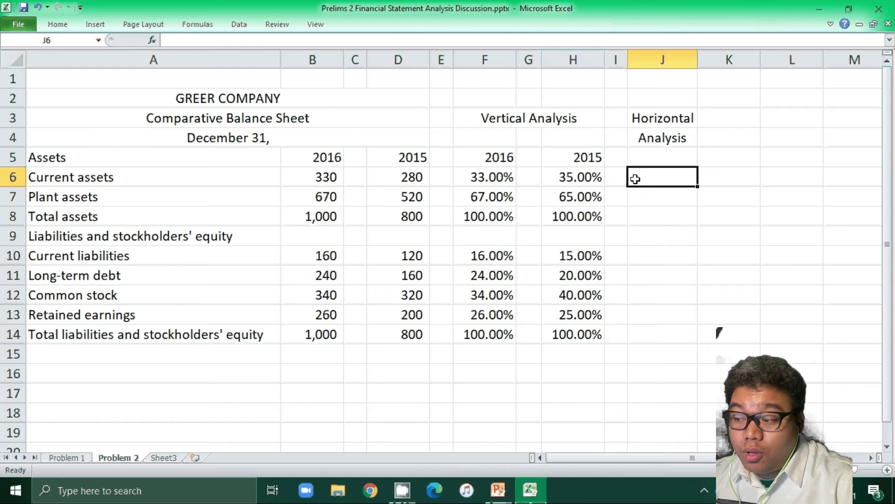
{"action": "type", "text": "="}
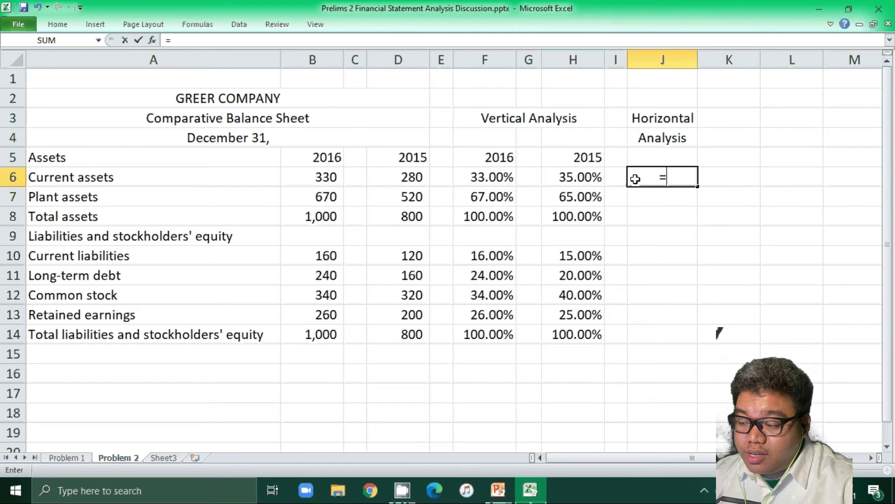
{"action": "left_click", "coordinate": [306, 177]}
{"action": "type", "text": "-"}
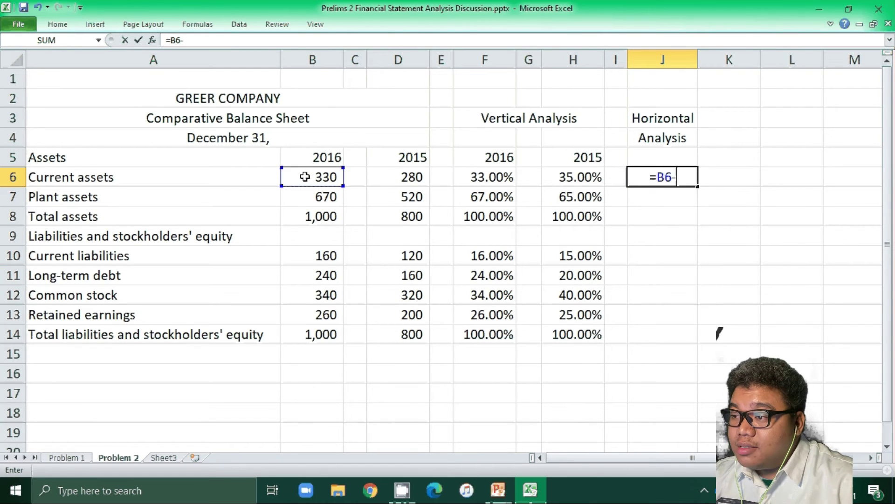
{"action": "left_click", "coordinate": [399, 179]}
{"action": "type", "text": ")"}
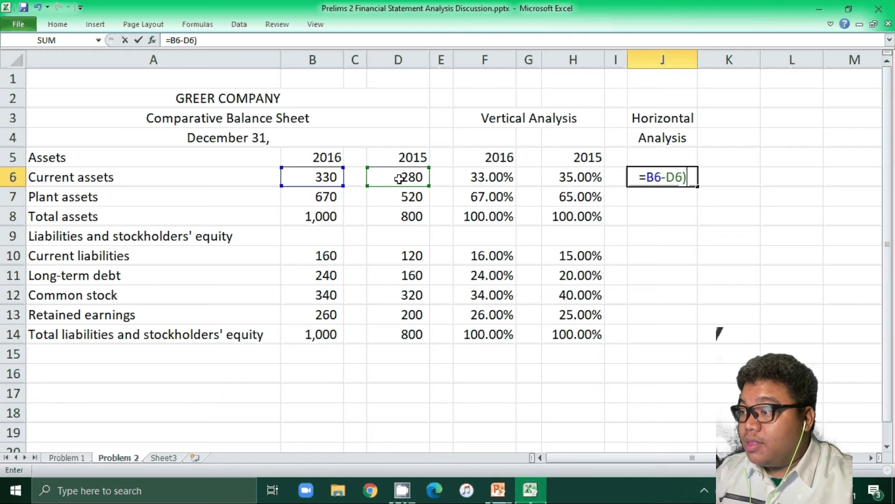
{"action": "left_click", "coordinate": [644, 179]}
{"action": "type", "text": "("}
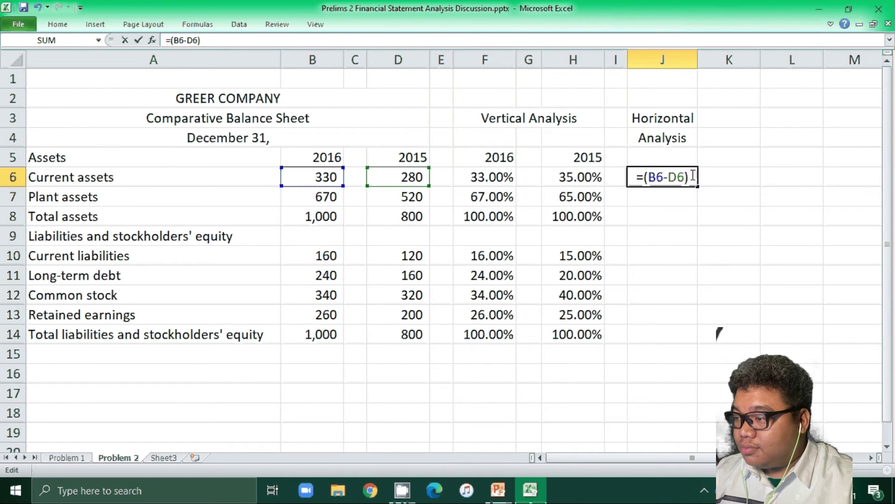
{"action": "type", "text": "/"}
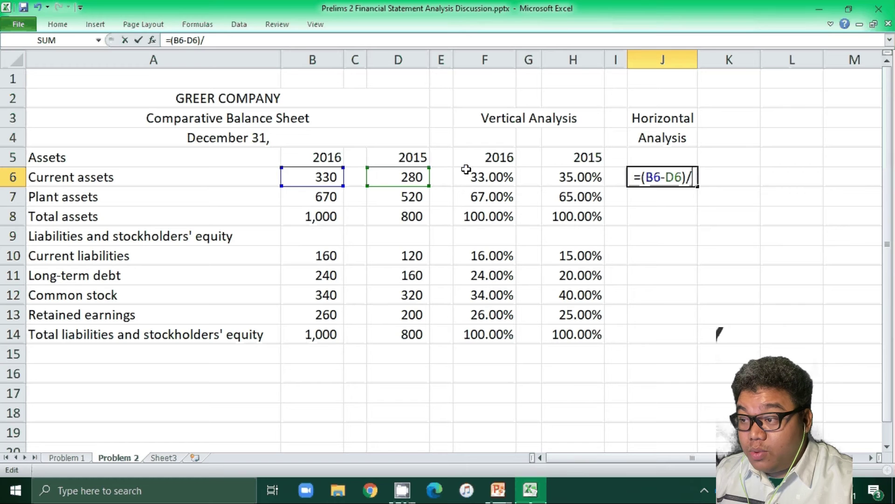
{"action": "left_click", "coordinate": [382, 178]}
{"action": "key", "text": "Return"}
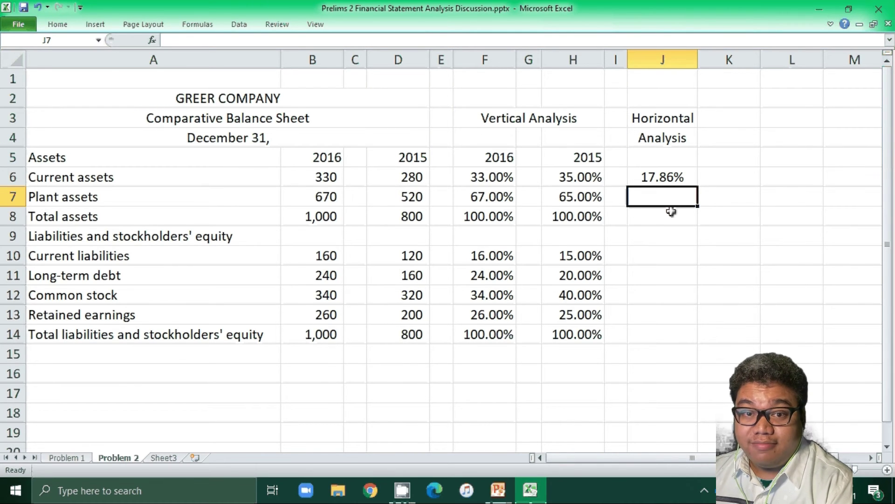
{"action": "key", "text": "ctrl+d"}
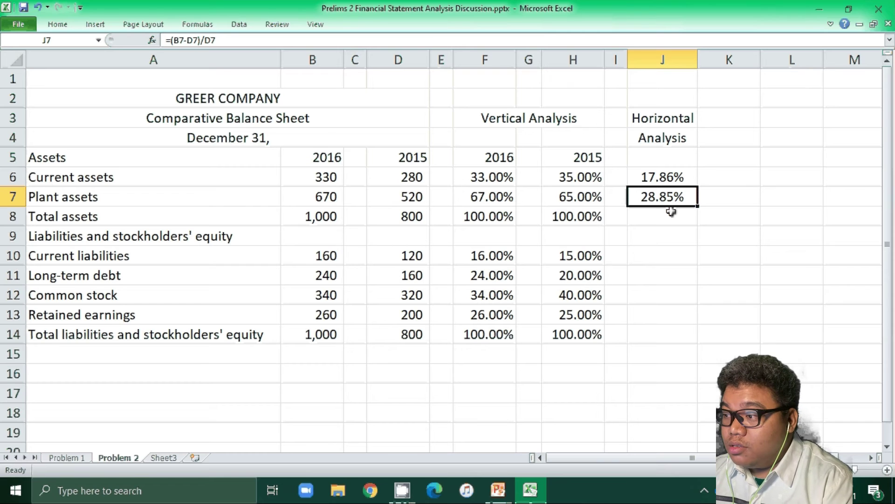
Step: Check the plant assets formula in J7 and fill it down to total assets in J8 as =(B8-D8)/D8
{"action": "double_click", "coordinate": [653, 195]}
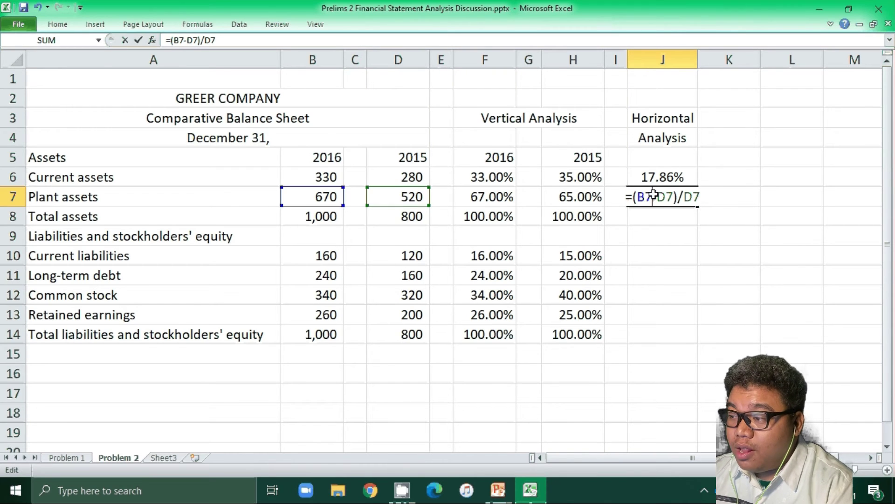
{"action": "key", "text": "Return"}
{"action": "key", "text": "ctrl+d"}
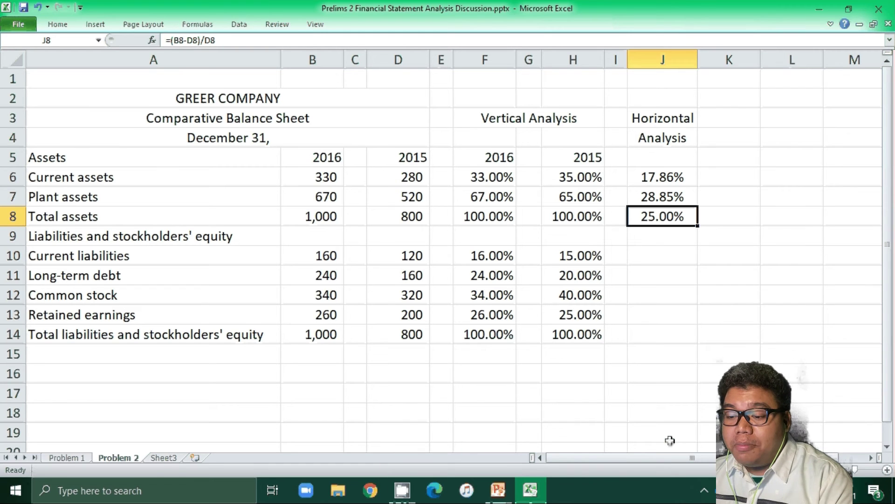
Step: Copy the total assets horizontal analysis formula in J8 to the liabilities and equity rows J10:J14 and check the formula in J14
{"action": "key", "text": "ctrl+c"}
{"action": "key", "text": "Down"}
{"action": "key", "text": "Down"}
{"action": "key", "text": "shift+Down"}
{"action": "key", "text": "shift+Down"}
{"action": "key", "text": "shift+Down"}
{"action": "key", "text": "shift+Down"}
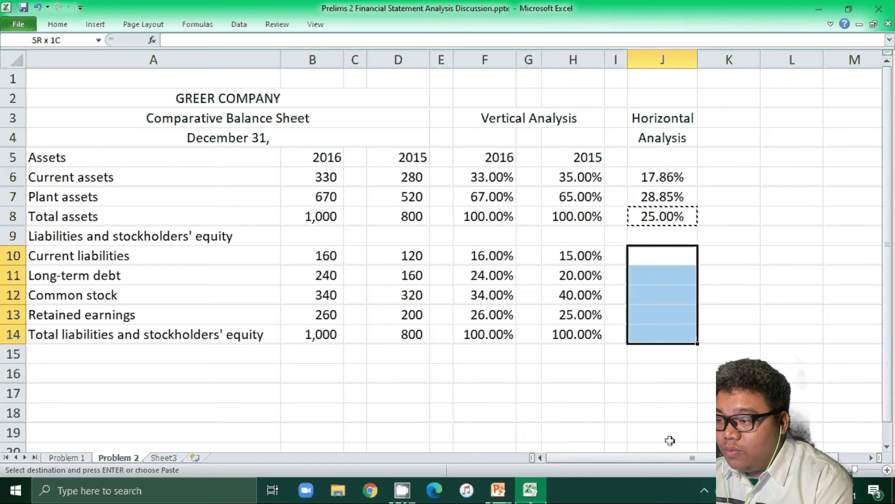
{"action": "key", "text": "ctrl+v"}
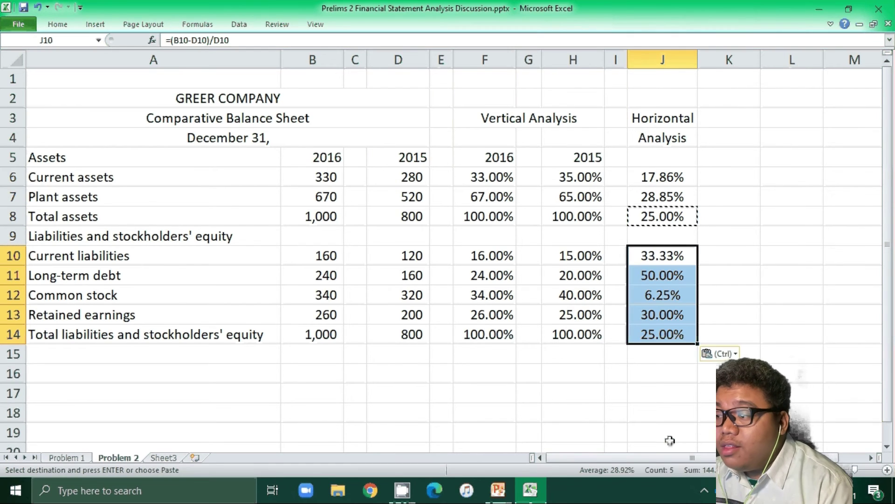
{"action": "left_click", "coordinate": [682, 330]}
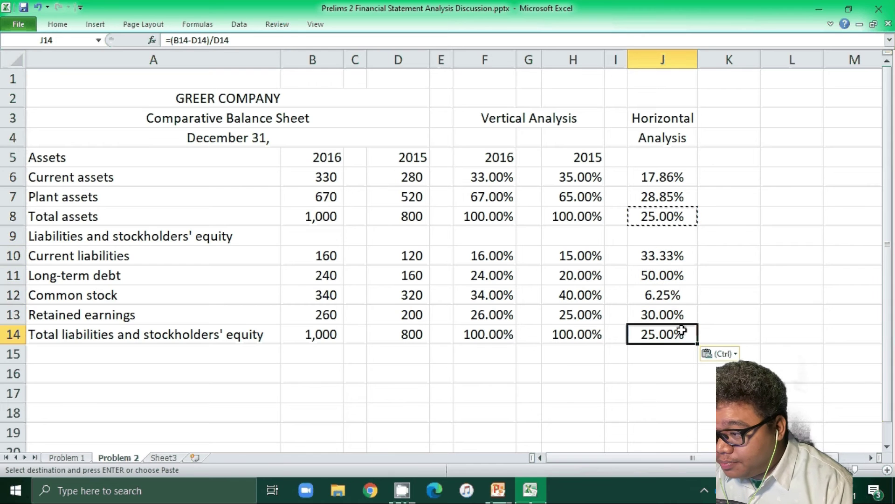
{"action": "key", "text": "Return"}
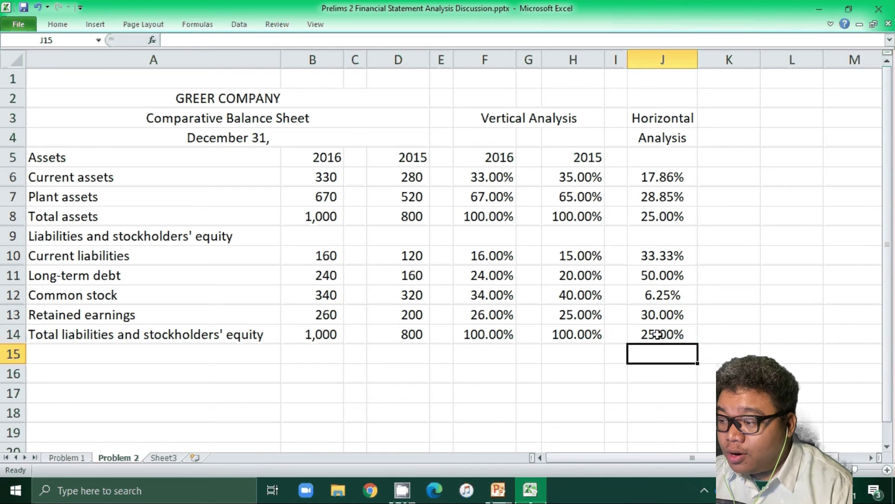
{"action": "left_click", "coordinate": [658, 335]}
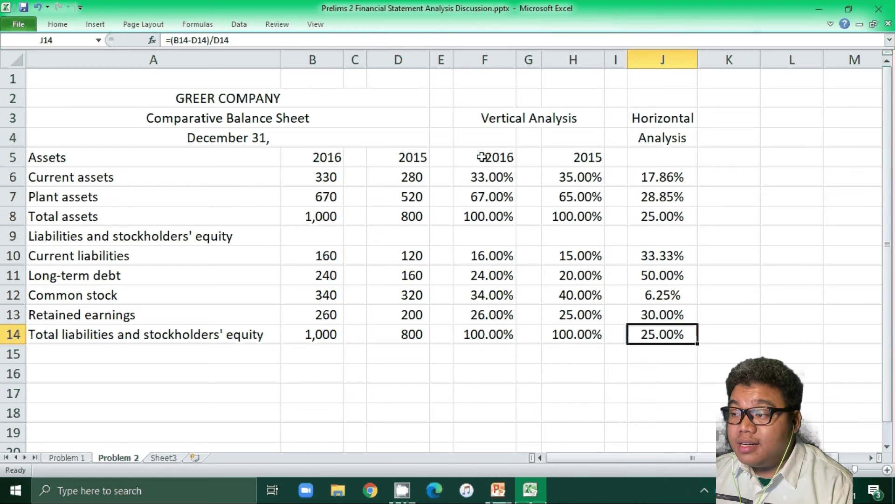
Step: Review the analysis results in F5:J14, and switch to the PowerPoint slide show to compare them with Greer Company's answer slide
{"action": "left_click_drag", "start_coordinate": [483, 157], "coordinate": [672, 334]}
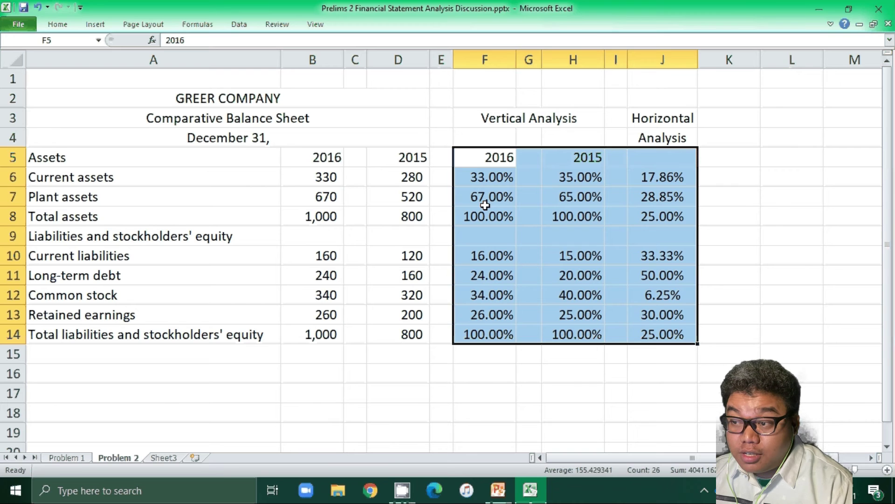
{"action": "left_click", "coordinate": [313, 412]}
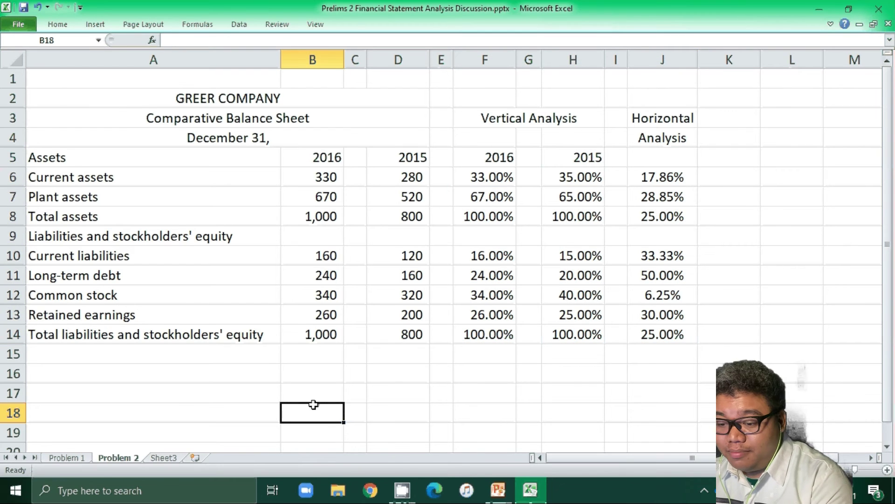
{"action": "key", "text": "alt+Tab"}
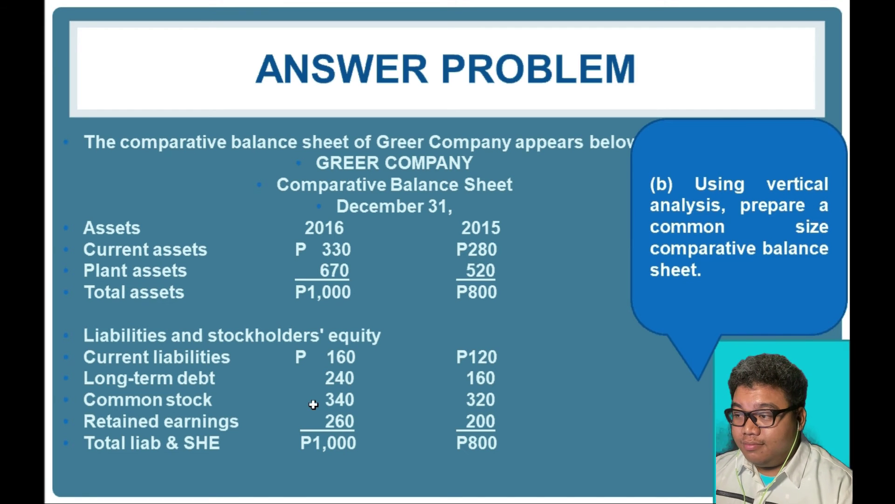
{"action": "key", "text": "Right"}
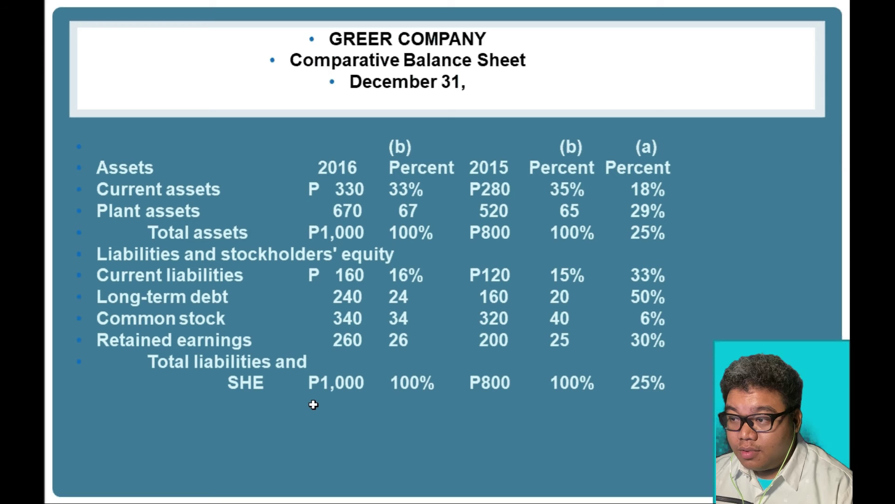